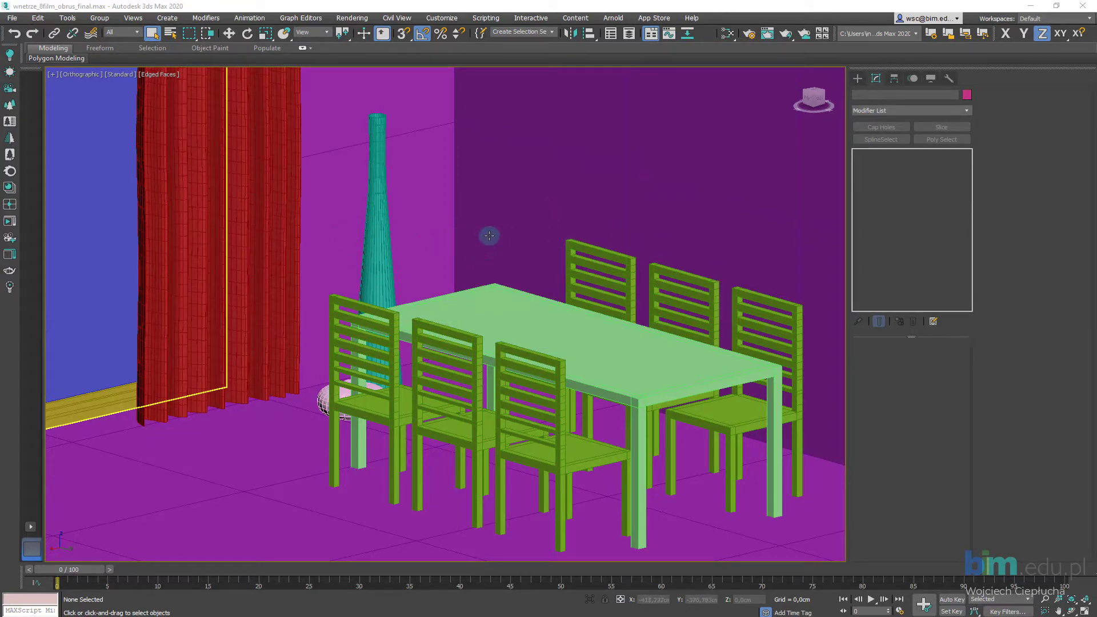
- Orbit around the dining room to the window wall and select the left curtain
mouse_move(543, 239)
alt+middle_down()
mouse_move(622, 228)
mouse_move(514, 300)
mouse_move(656, 259)
mouse_move(597, 245)
alt+middle_up()
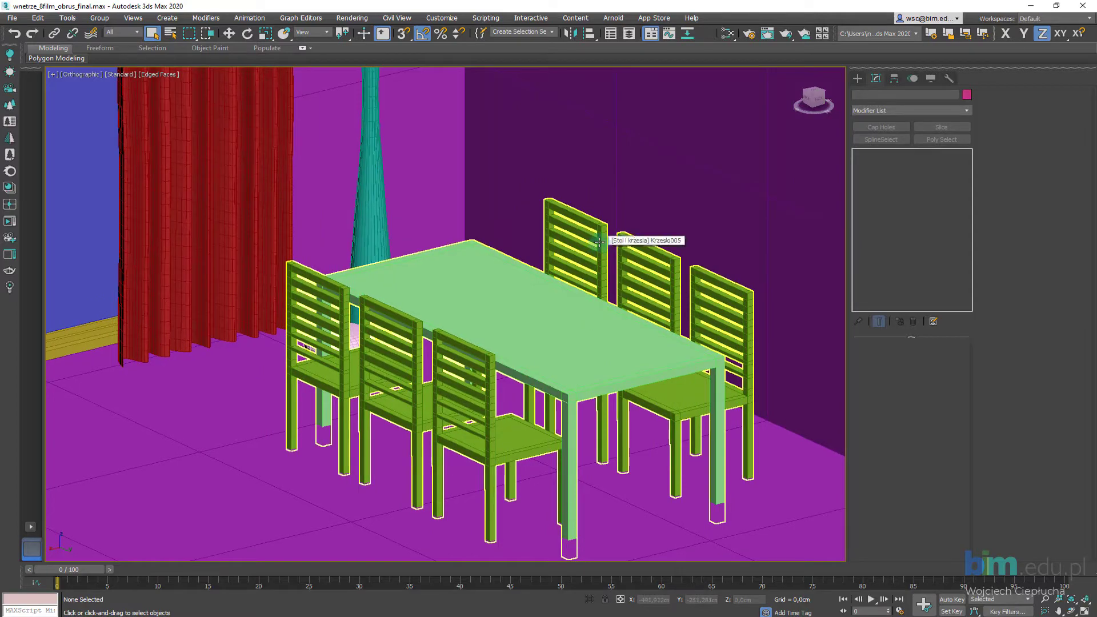
mouse_move(480, 291)
alt+middle_down()
mouse_move(584, 287)
mouse_move(411, 267)
mouse_move(627, 289)
mouse_move(622, 324)
alt+middle_up()
scroll(554, 311, up, 2)
alt+middle_drag(554, 311, 350, 264)
scroll(500, 307, down, 3)
scroll(349, 264, up, 2)
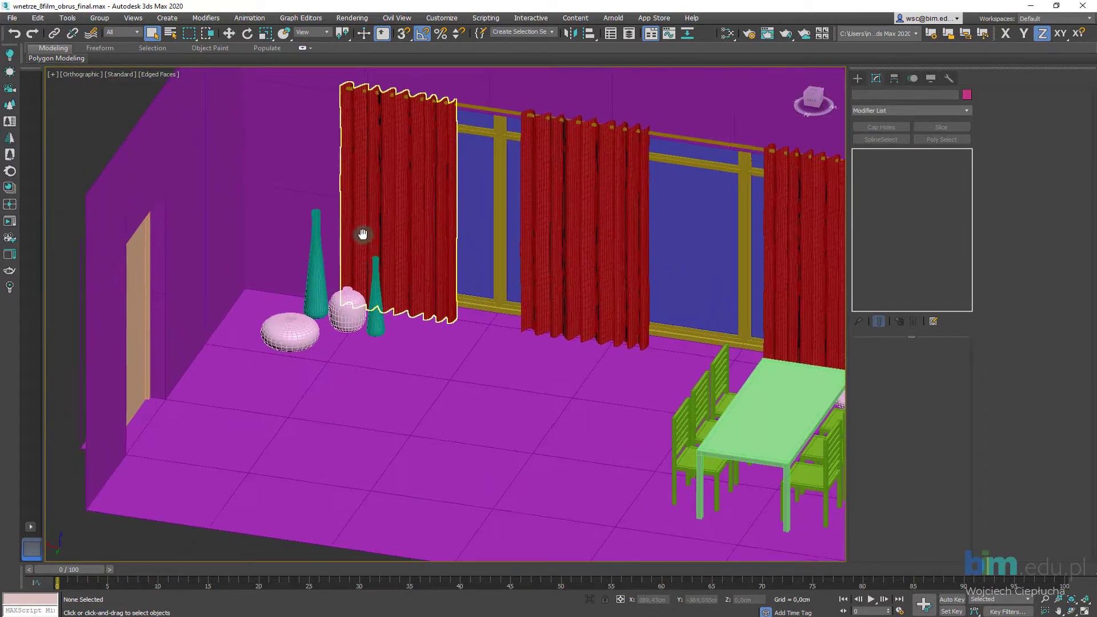
click(531, 171)
click(363, 310)
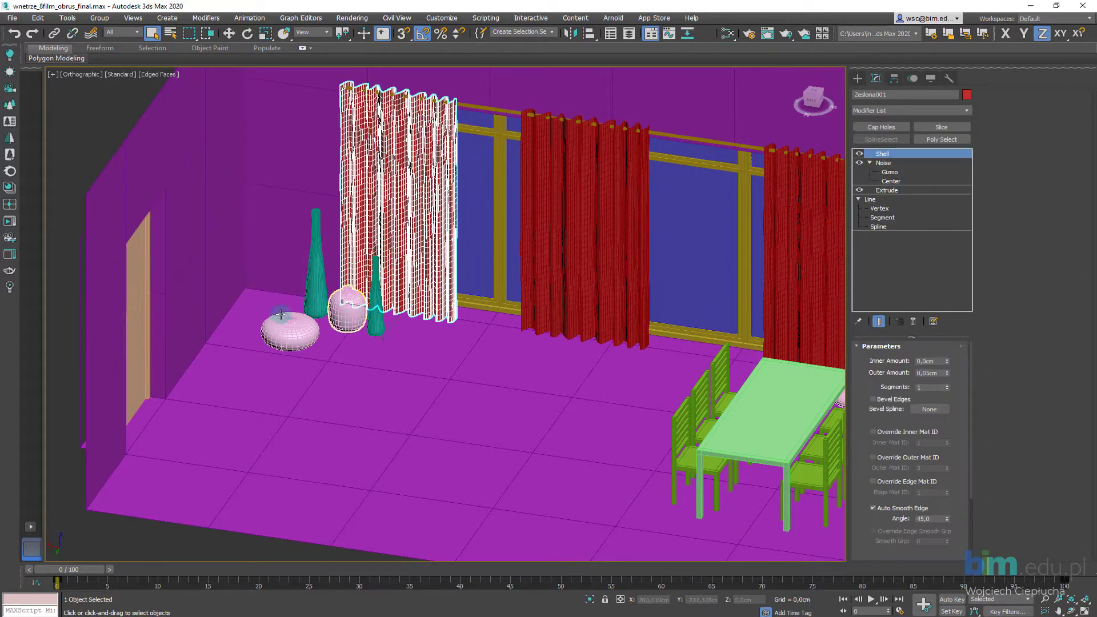
- Pan back to the dining table and select the 'Stol i krzesla' table-and-chairs group
scroll(363, 309, up, 3)
scroll(363, 309, down, 2)
mouse_move(629, 320)
middle_down()
mouse_move(430, 310)
mouse_move(559, 269)
middle_up()
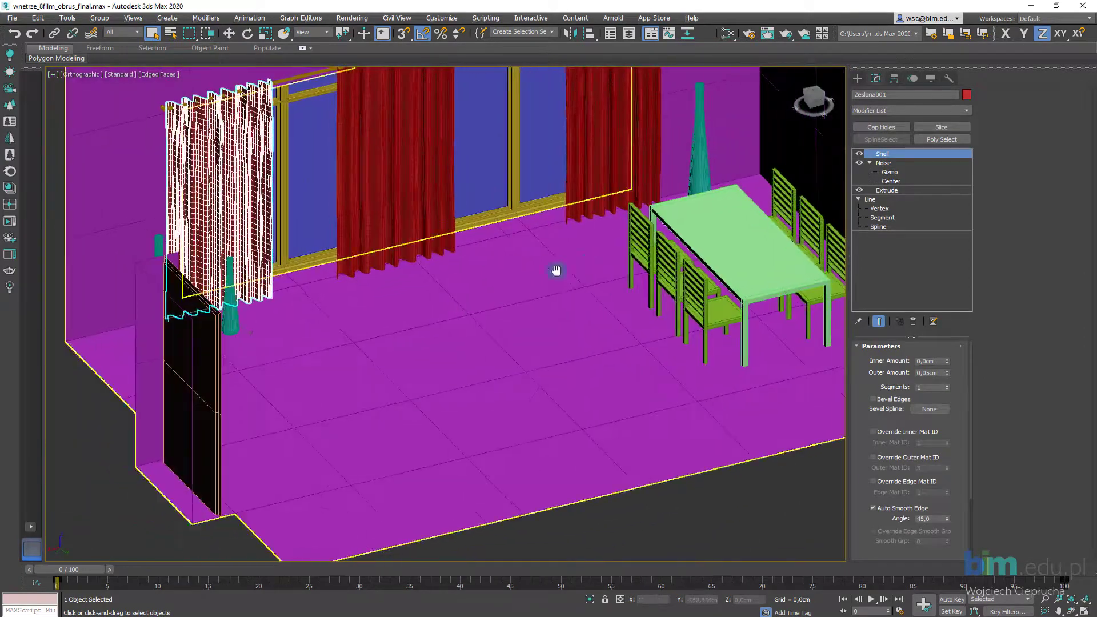
scroll(558, 269, up, 3)
mouse_move(617, 338)
middle_down()
mouse_move(552, 306)
mouse_move(561, 272)
middle_up()
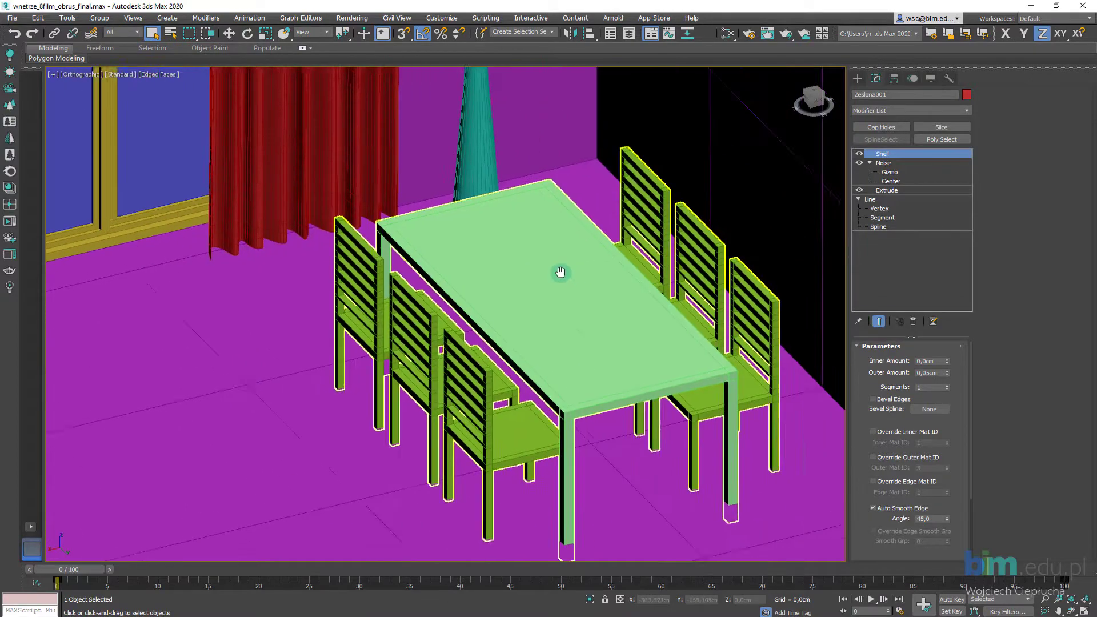
click(450, 341)
scroll(483, 340, down, 2)
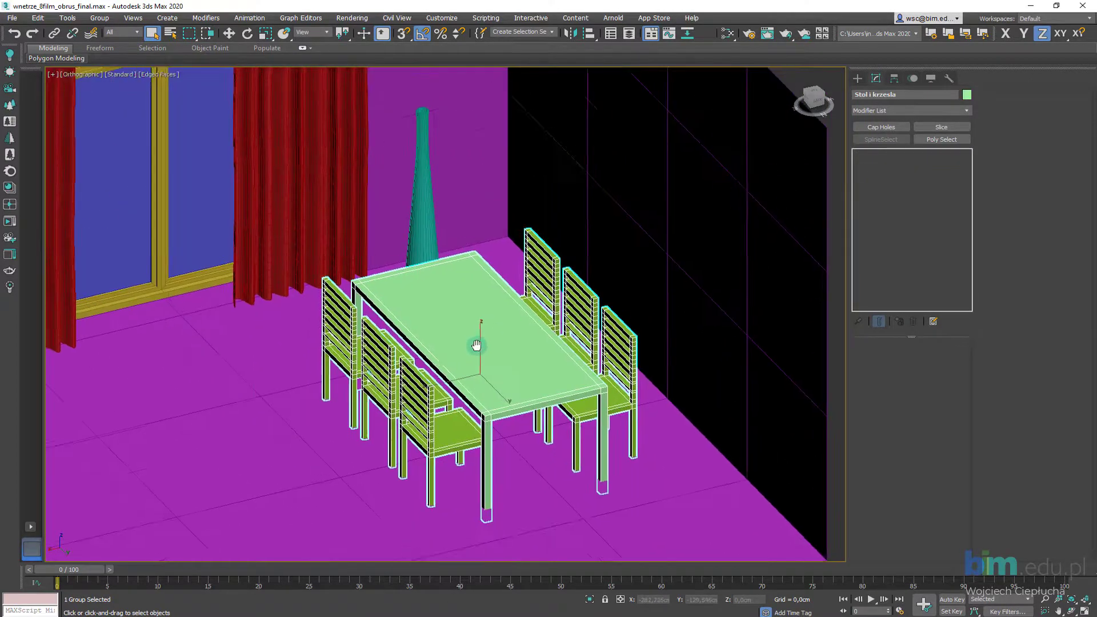
scroll(483, 340, down, 1)
scroll(490, 319, up, 1)
scroll(526, 337, up, 1)
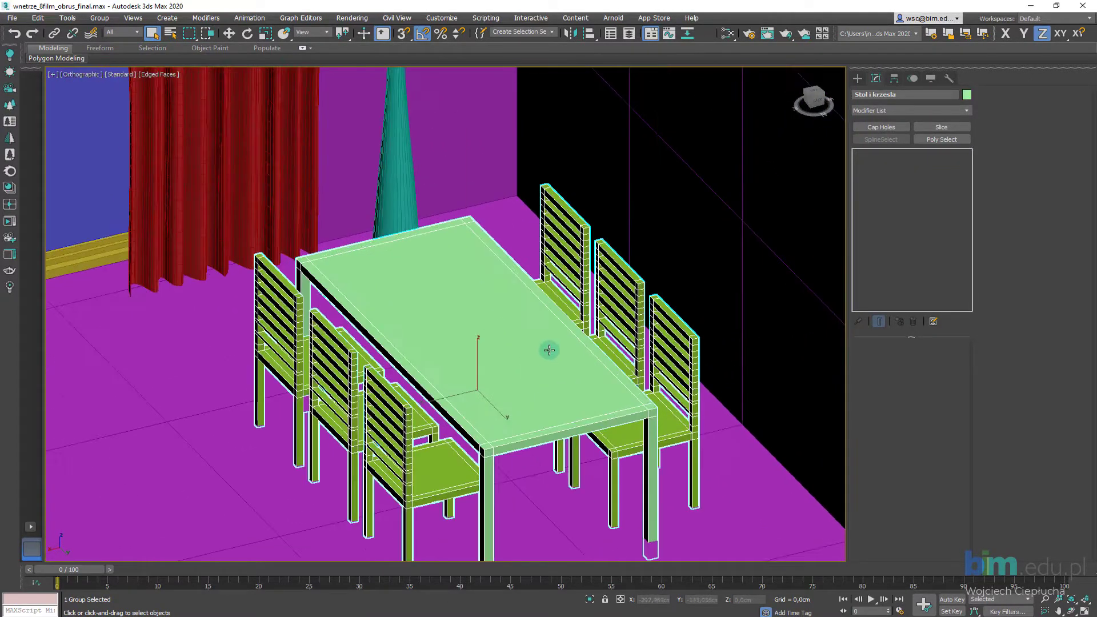
scroll(568, 372, down, 1)
scroll(532, 375, up, 1)
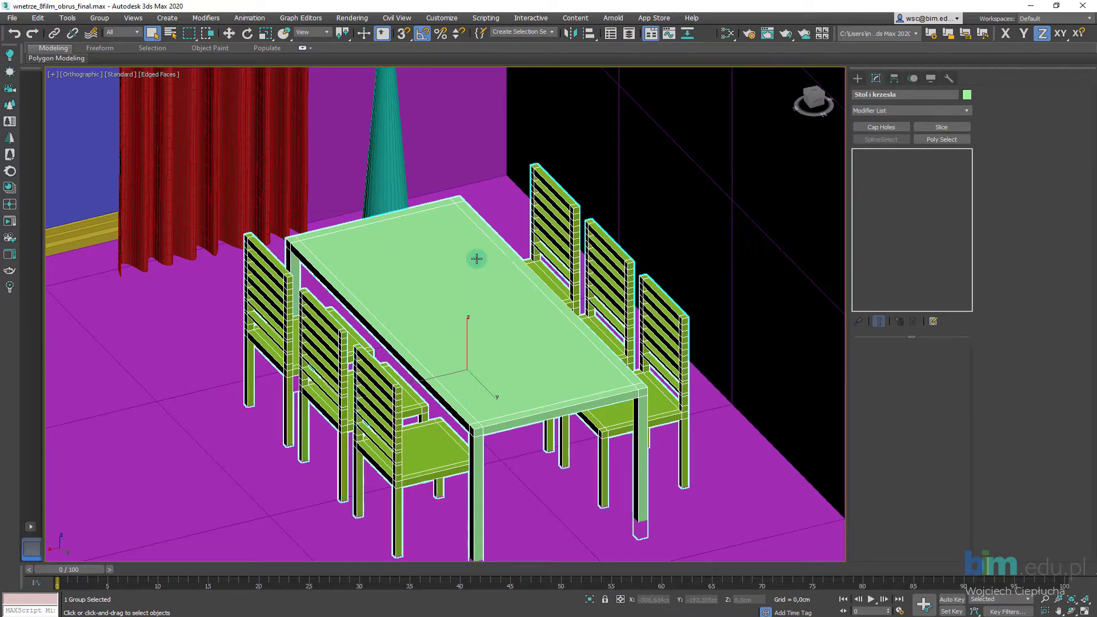
- Isolate the table-and-chairs group and ungroup it into separate objects
click(594, 600)
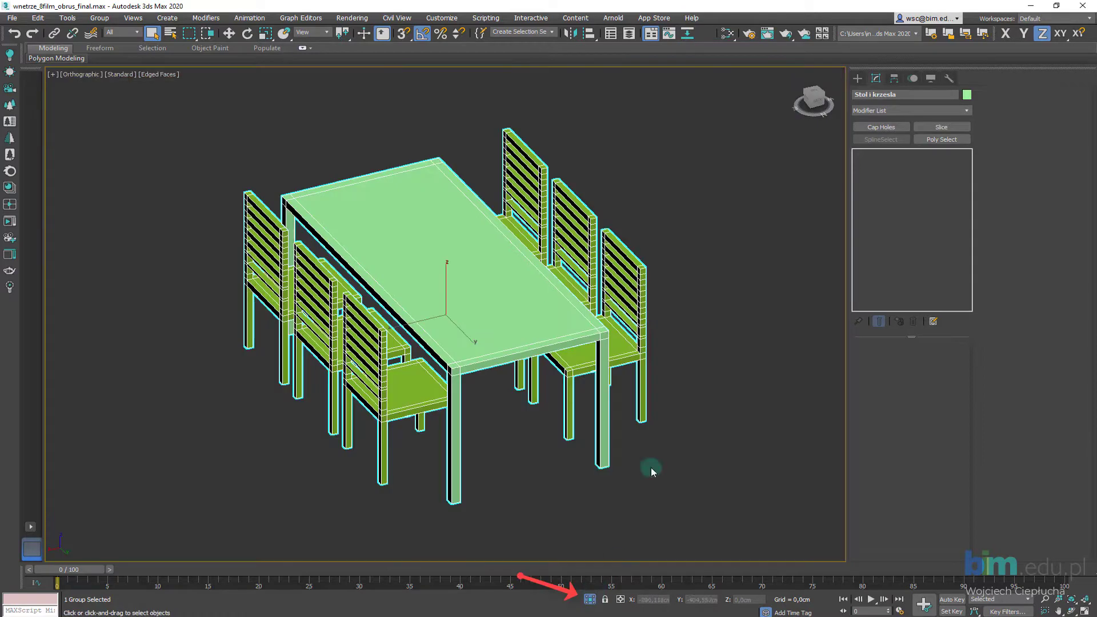
click(95, 20)
click(143, 54)
click(277, 91)
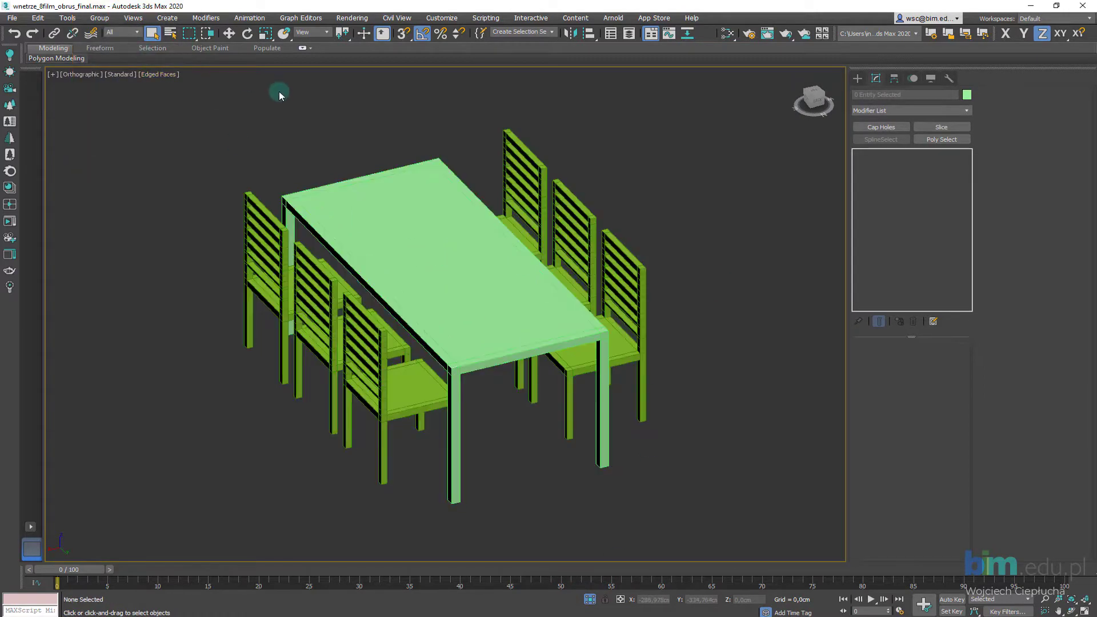
- Isolate the table Stol on its own, then bring up Standard Primitives in the Create panel
click(423, 182)
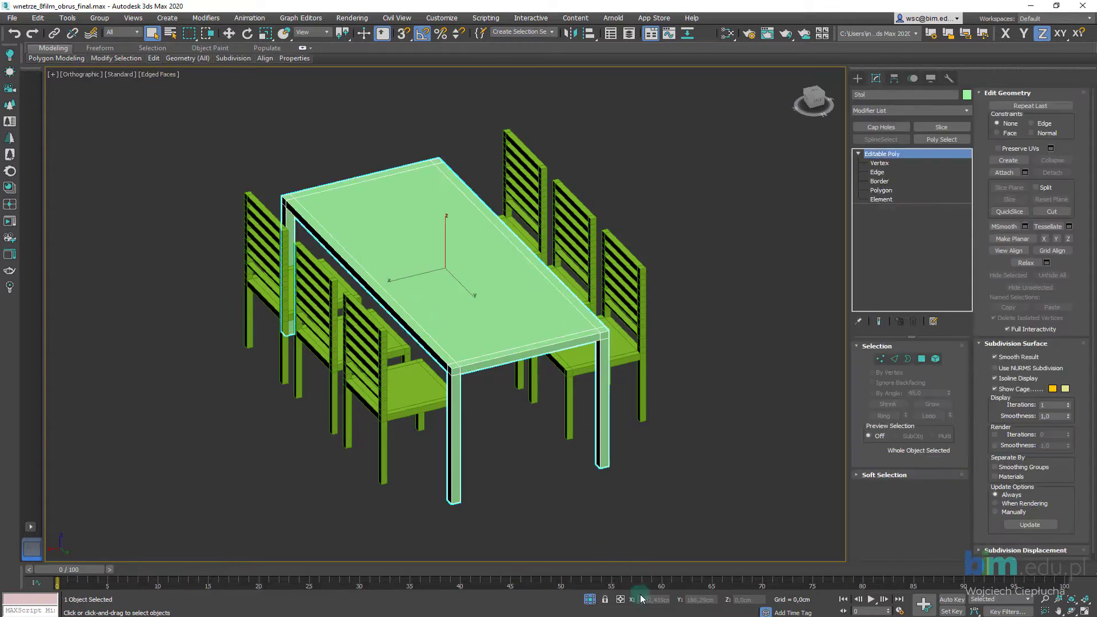
click(591, 600)
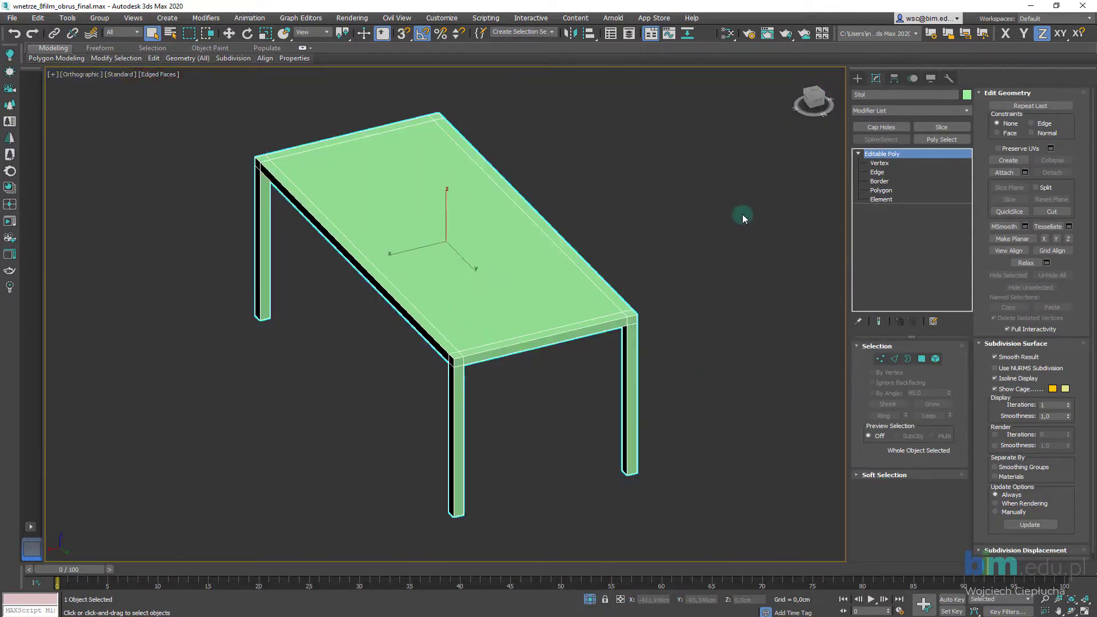
click(742, 215)
click(556, 228)
mouse_move(679, 306)
alt+middle_down()
mouse_move(643, 297)
mouse_move(787, 309)
mouse_move(695, 301)
mouse_move(725, 265)
alt+middle_up()
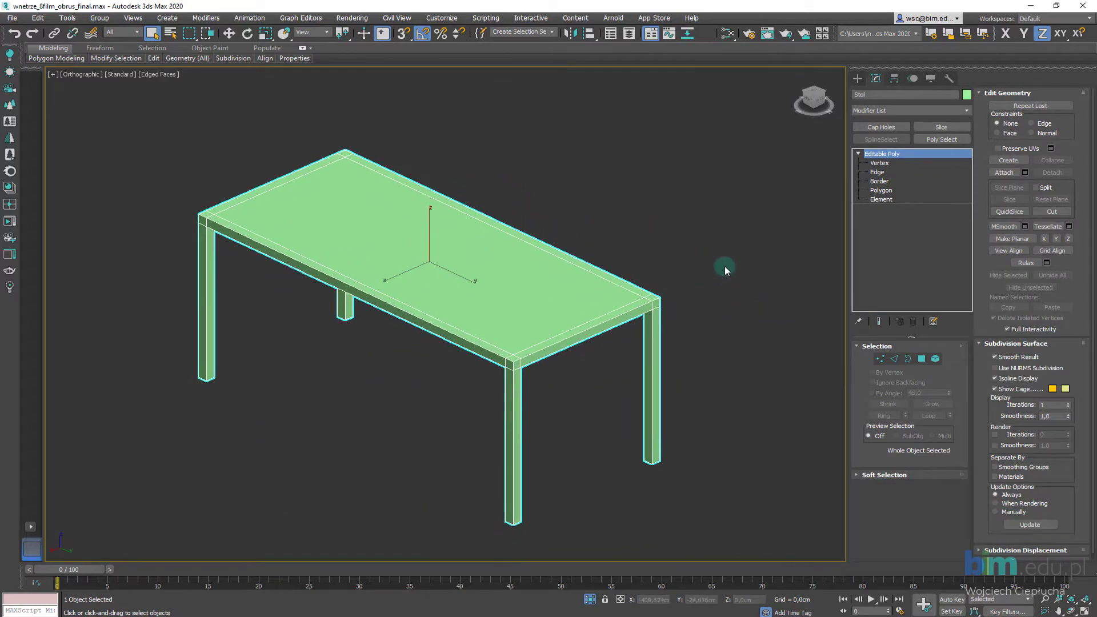
click(858, 79)
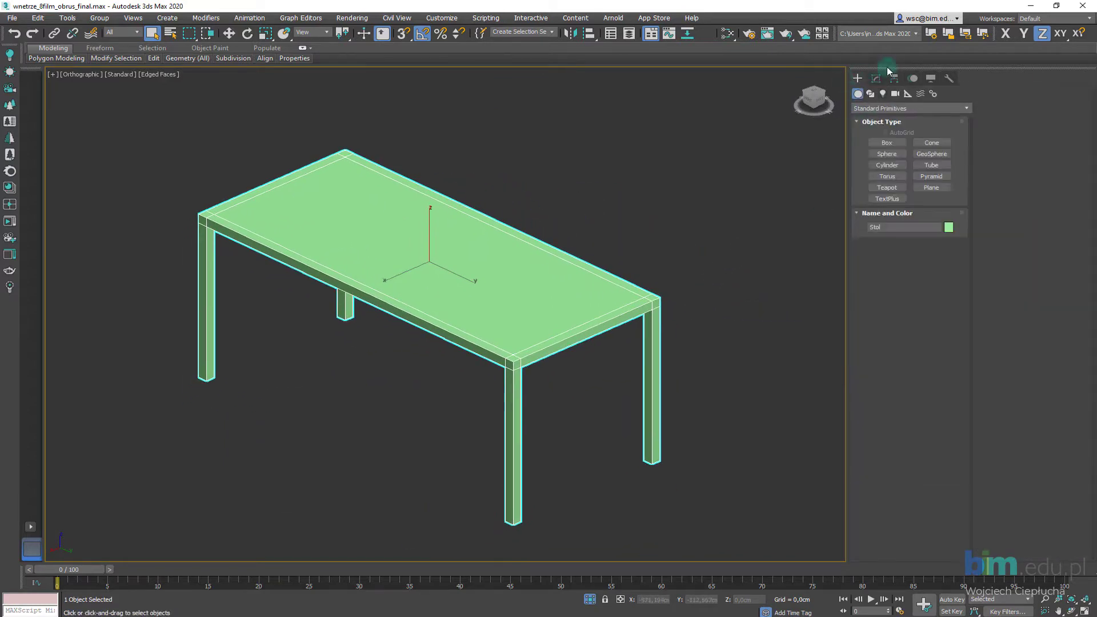
- Draw a plane of about 304.756 by 136.494 cm beneath the table
click(941, 192)
alt+middle_drag(407, 392, 390, 346)
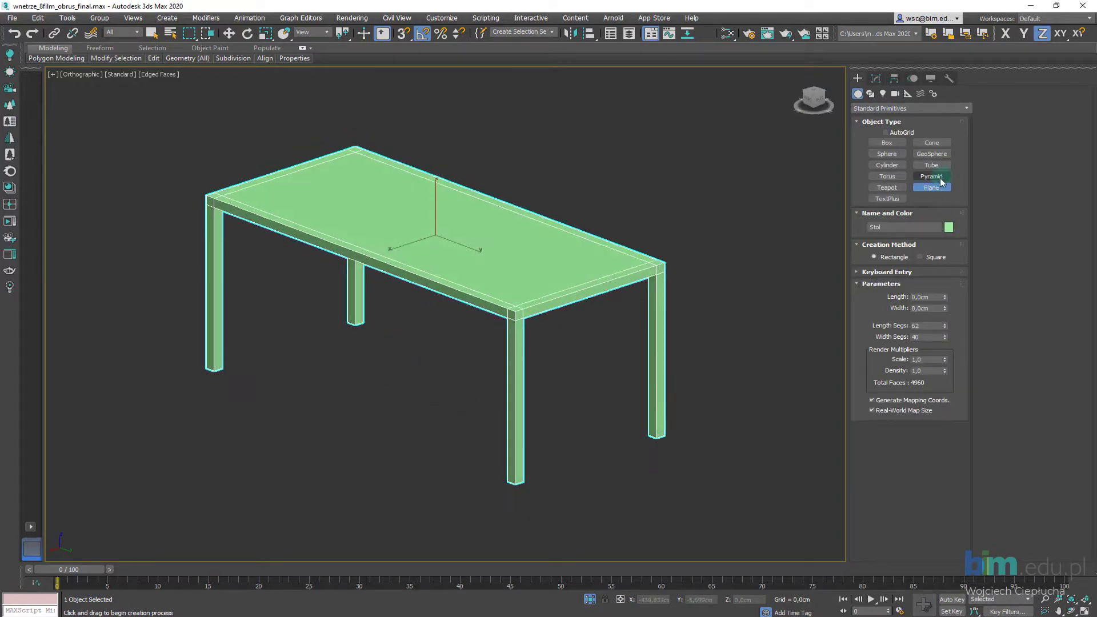
mouse_move(321, 287)
mouse_down()
mouse_move(647, 515)
mouse_move(582, 544)
mouse_move(581, 534)
mouse_up()
mouse_move(669, 384)
alt+middle_down()
mouse_move(605, 534)
mouse_move(625, 515)
mouse_move(610, 382)
mouse_move(590, 372)
alt+middle_up()
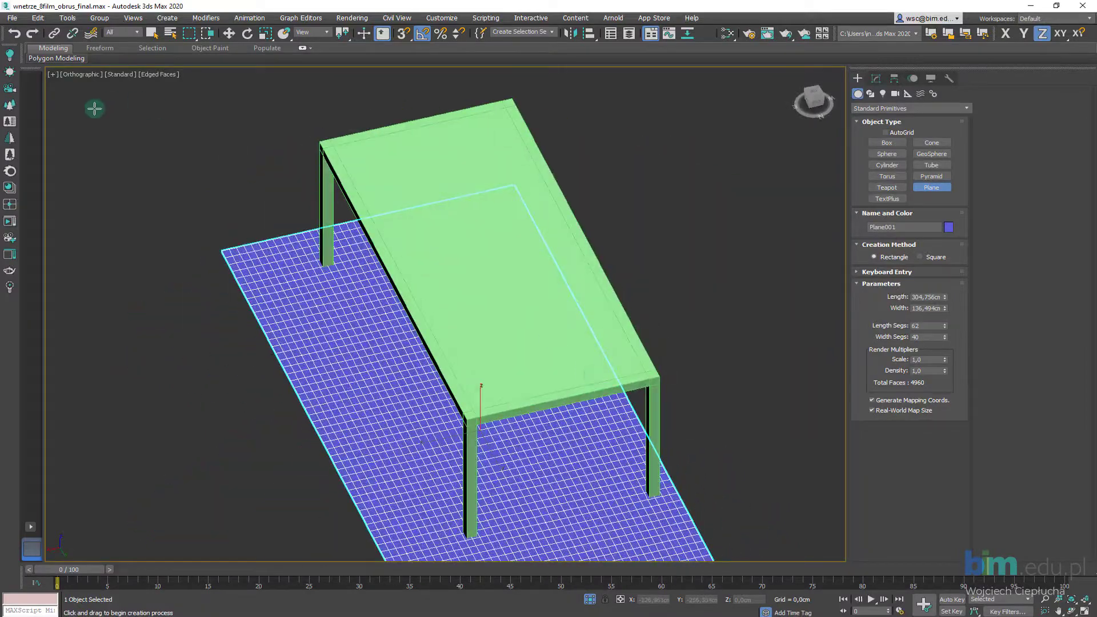
- Switch the viewport to Top and move the plane to centre it under the table
click(85, 78)
click(108, 140)
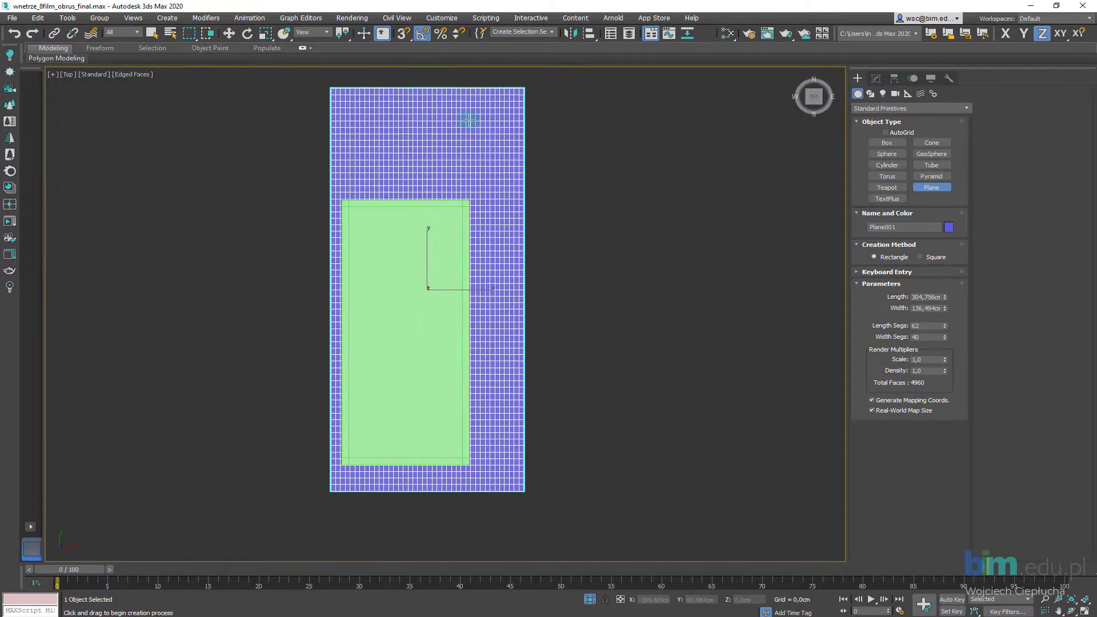
click(228, 35)
mouse_move(404, 321)
mouse_down()
mouse_move(458, 267)
mouse_move(437, 306)
mouse_move(443, 298)
mouse_up()
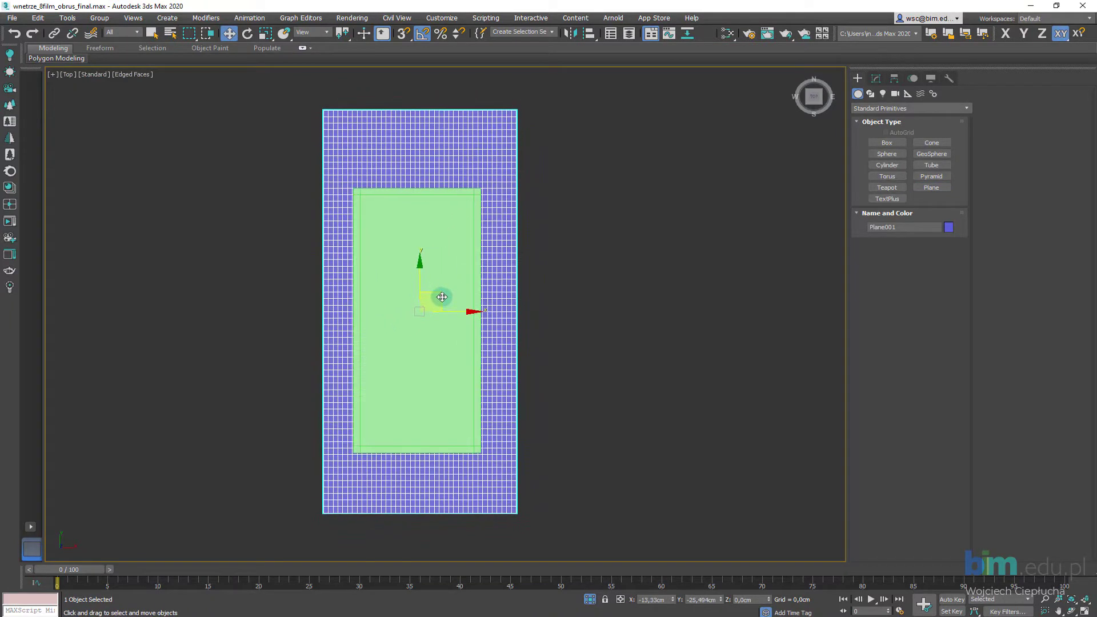
- Shorten the plane's length to about 222,472 cm in the Modify panel
scroll(431, 303, up, 3)
middle_drag(451, 304, 426, 275)
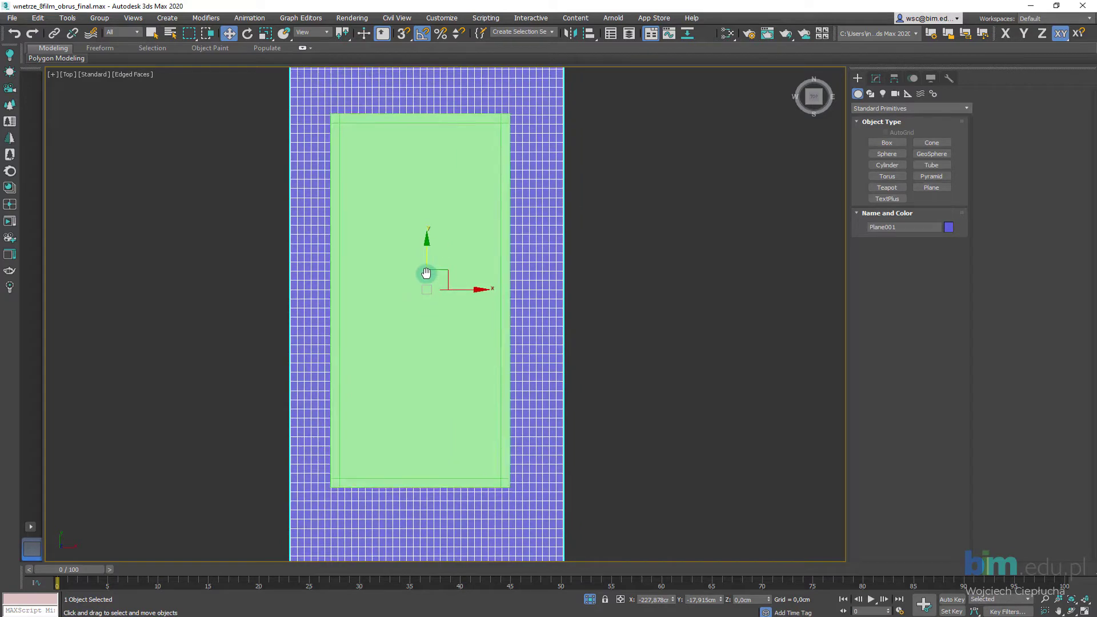
scroll(612, 260, down, 2)
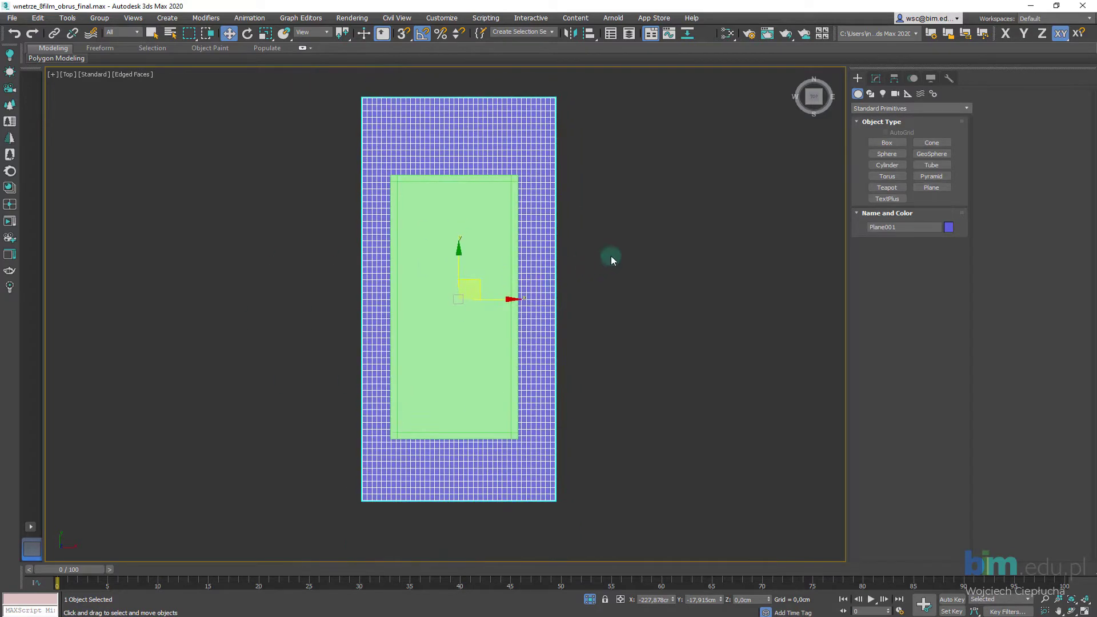
click(877, 78)
drag(946, 359, 952, 378)
scroll(454, 301, up, 2)
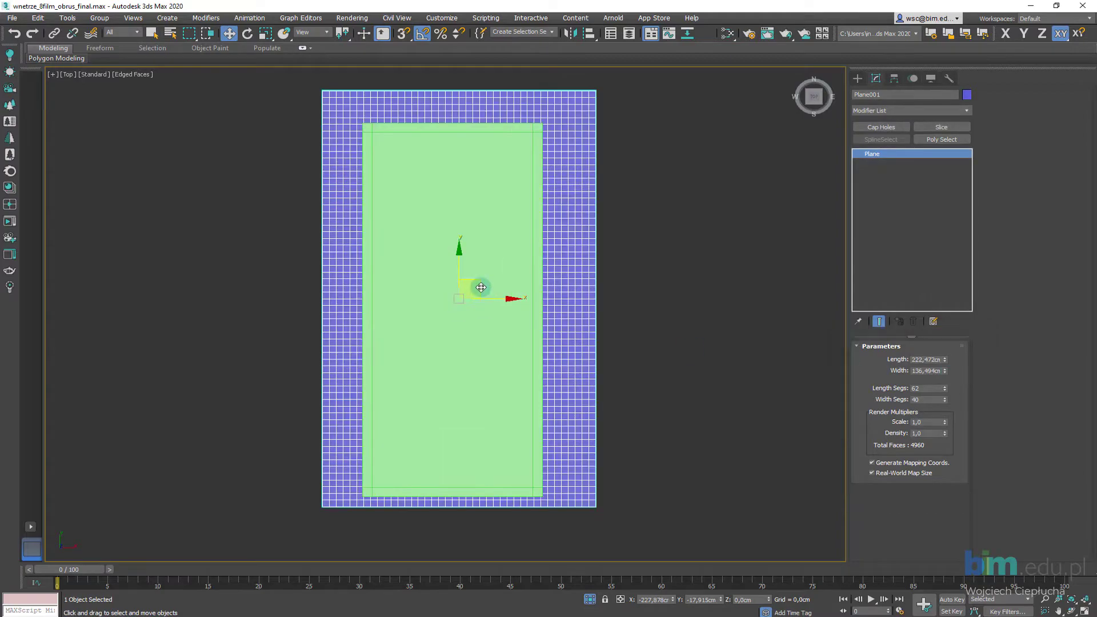
mouse_move(478, 286)
middle_down()
mouse_move(477, 297)
mouse_move(281, 212)
middle_up()
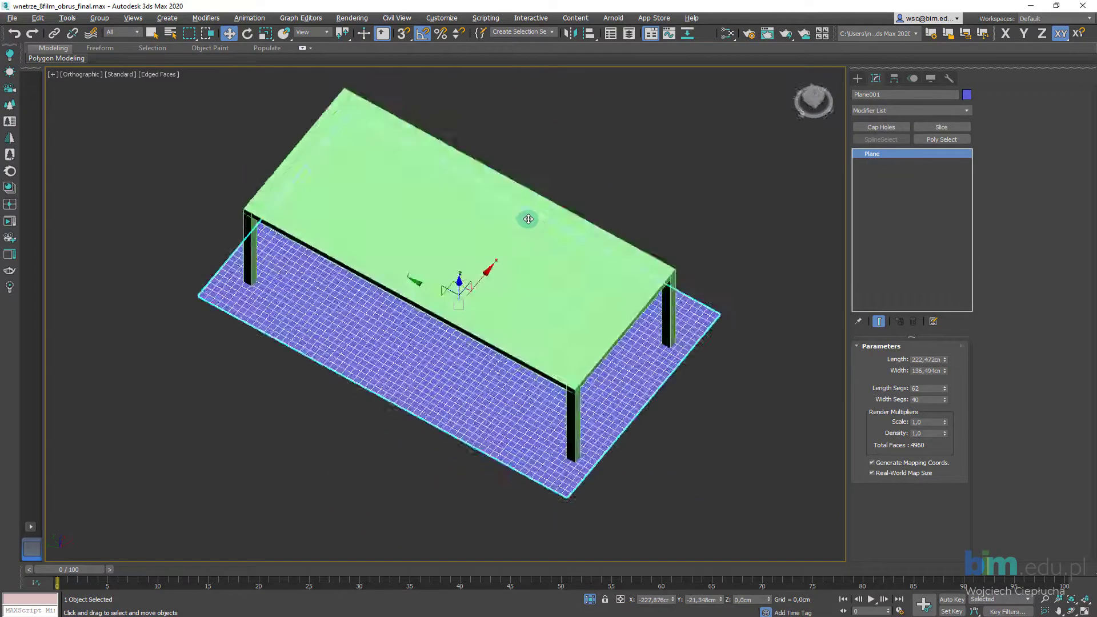
scroll(282, 213, up, 2)
scroll(375, 247, down, 3)
- Set the plane's Length to 235,82 cm and Width to 139,224 cm
alt+middle_drag(375, 248, 303, 260)
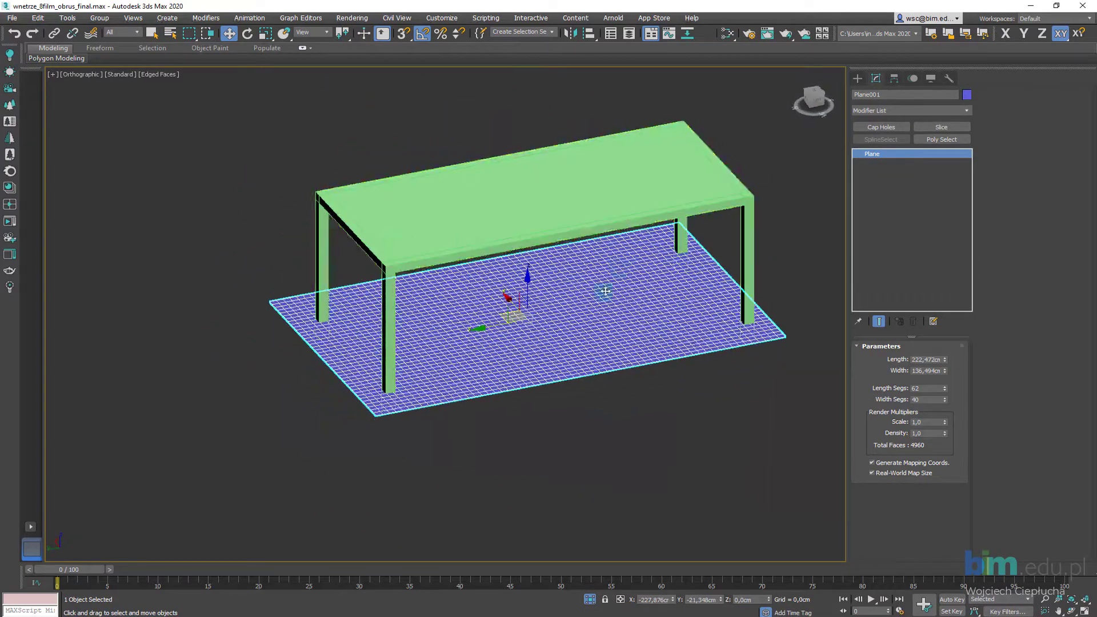
scroll(302, 260, up, 3)
scroll(453, 392, down, 1)
scroll(658, 383, up, 1)
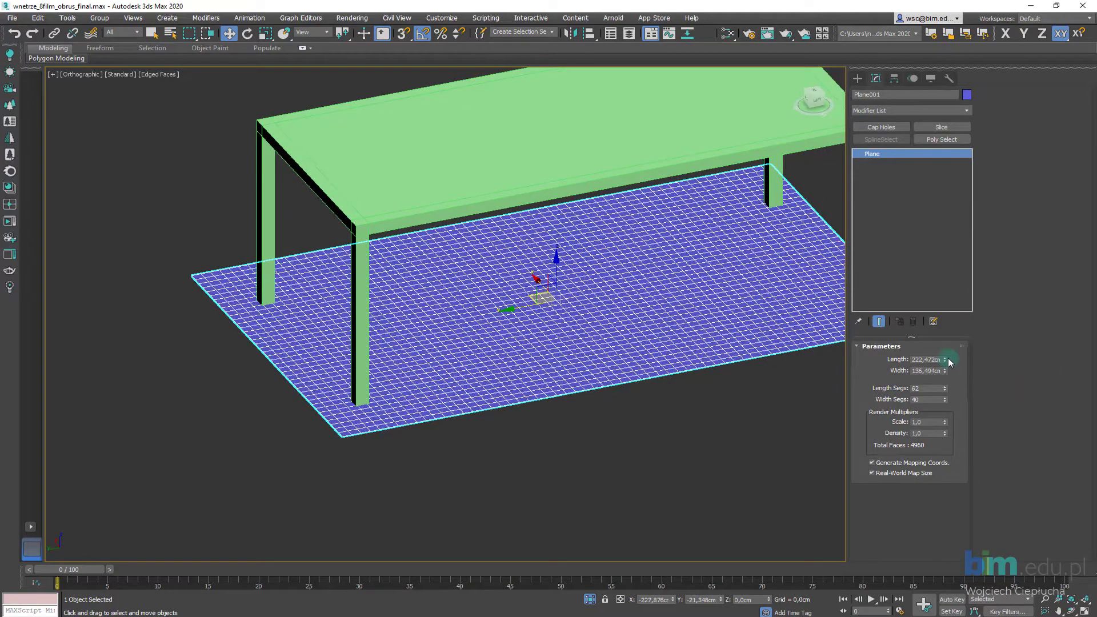
drag(950, 361, 950, 354)
mouse_move(658, 317)
middle_down()
mouse_move(648, 348)
mouse_move(966, 434)
middle_up()
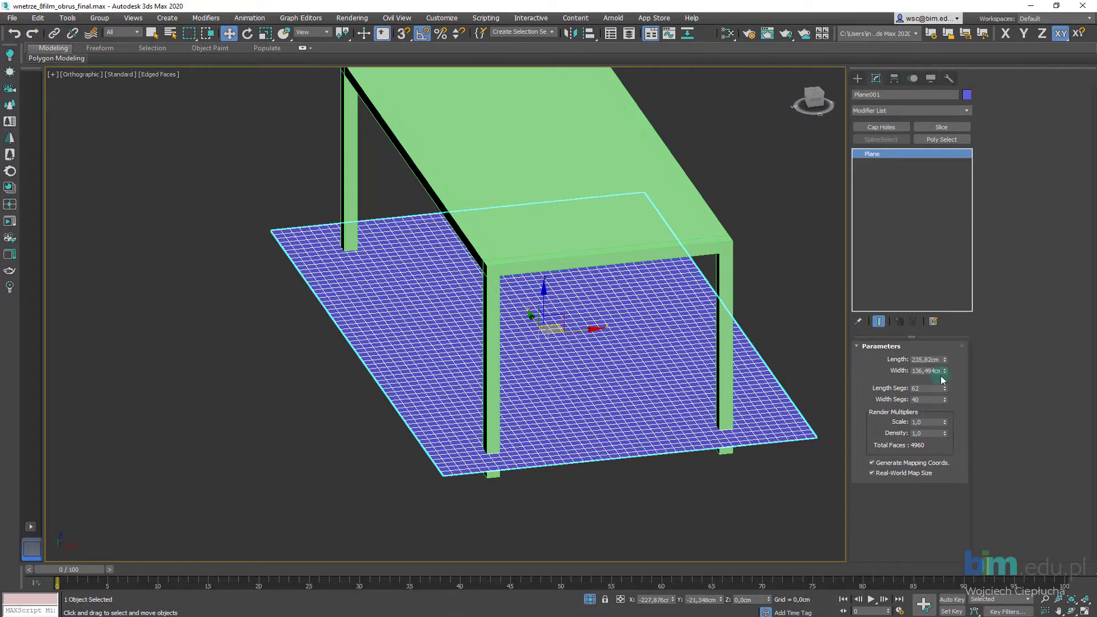
drag(946, 374, 946, 370)
- Nudge the plane slightly along Y so it stays centred under the table
alt+middle_drag(686, 394, 549, 384)
drag(598, 384, 592, 384)
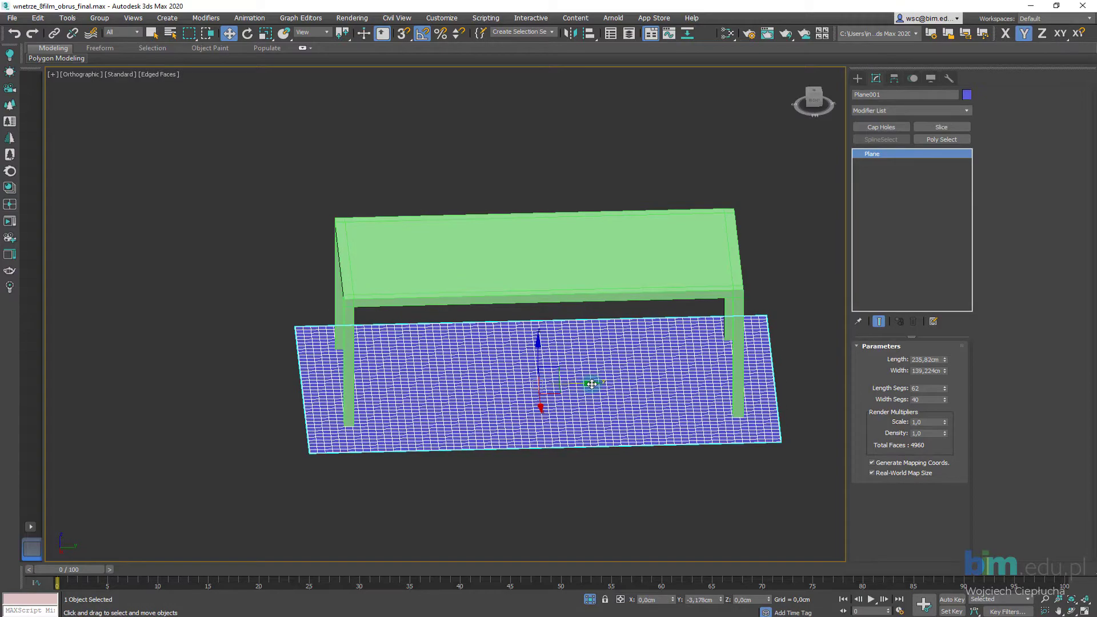
mouse_move(519, 385)
alt+middle_down()
mouse_move(539, 343)
mouse_move(656, 385)
mouse_move(636, 358)
alt+middle_up()
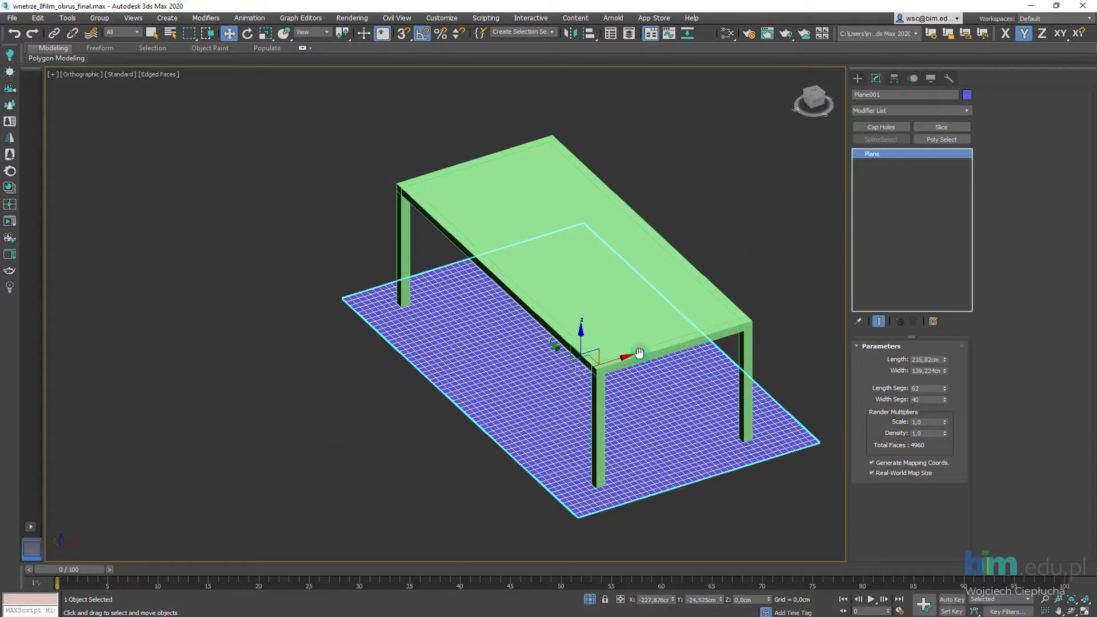
scroll(300, 285, up, 3)
scroll(510, 342, down, 2)
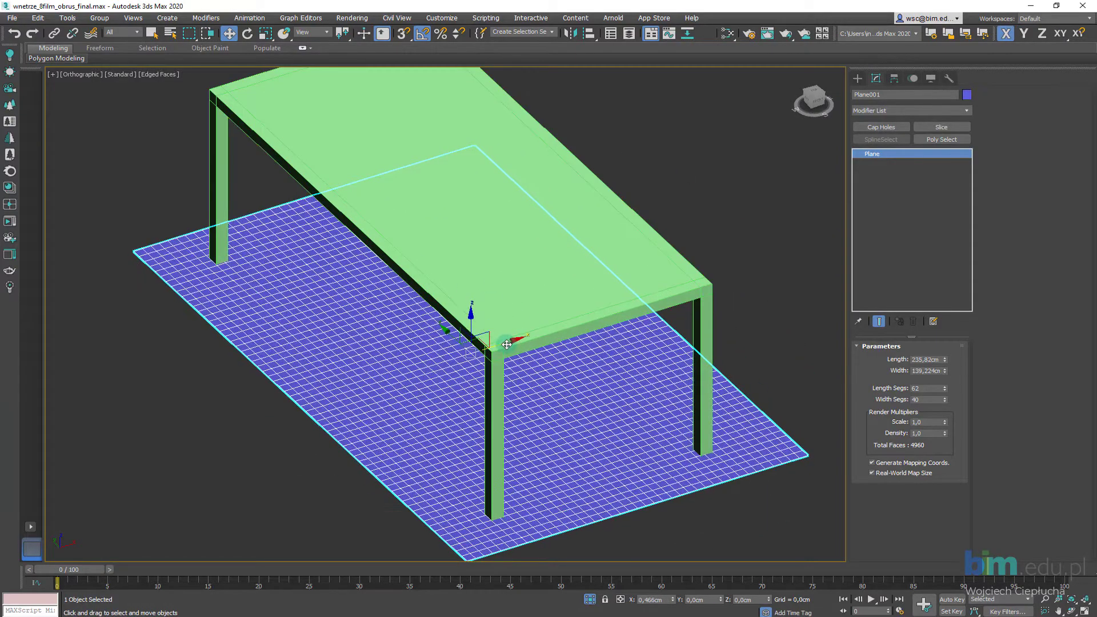
scroll(514, 354, down, 3)
scroll(517, 361, up, 2)
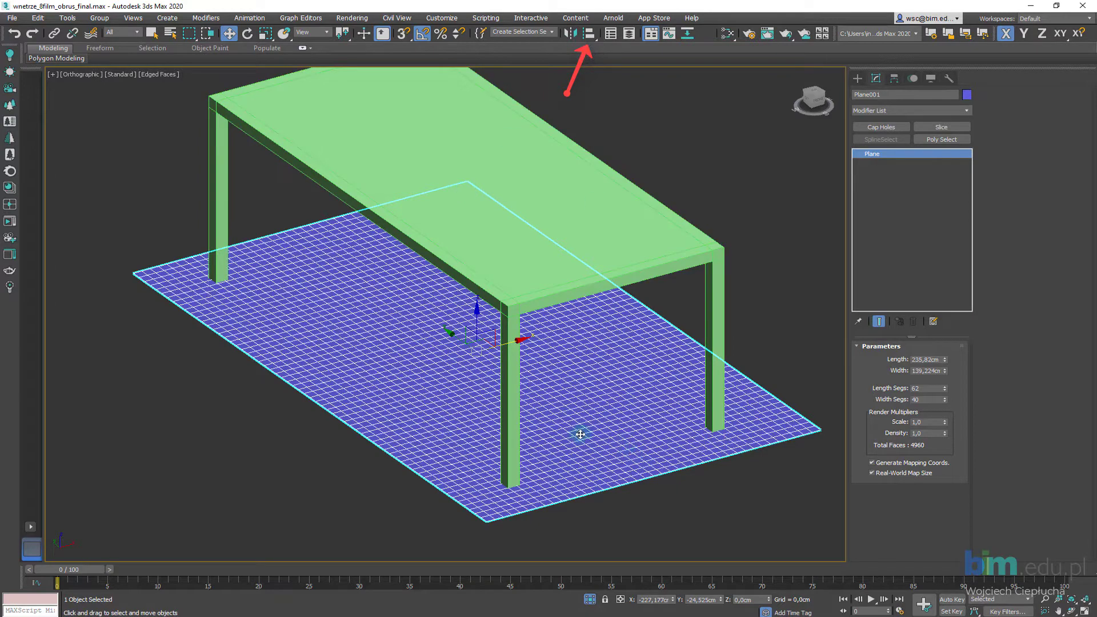
- Align Plane001 to Stol center-to-center on X and Y Position only, keeping its height
click(588, 36)
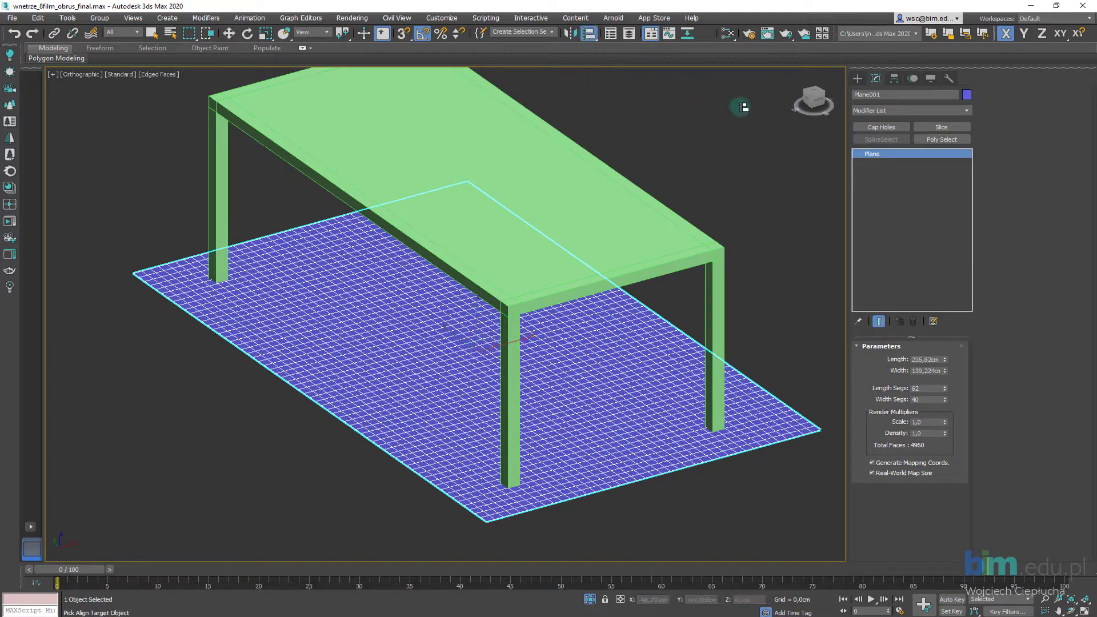
click(507, 139)
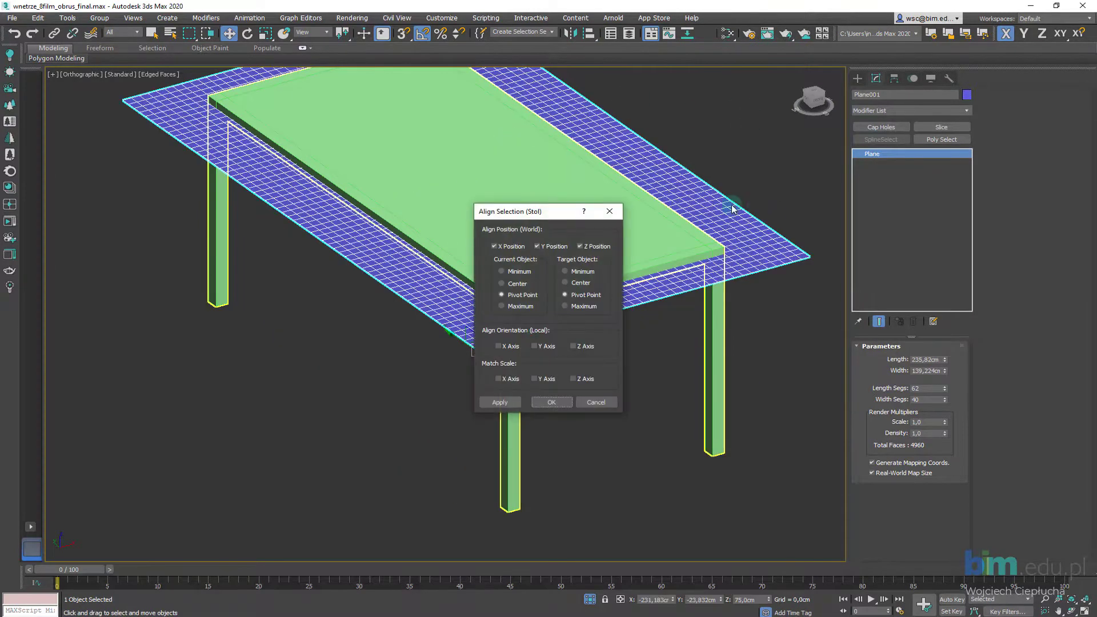
click(589, 283)
click(594, 247)
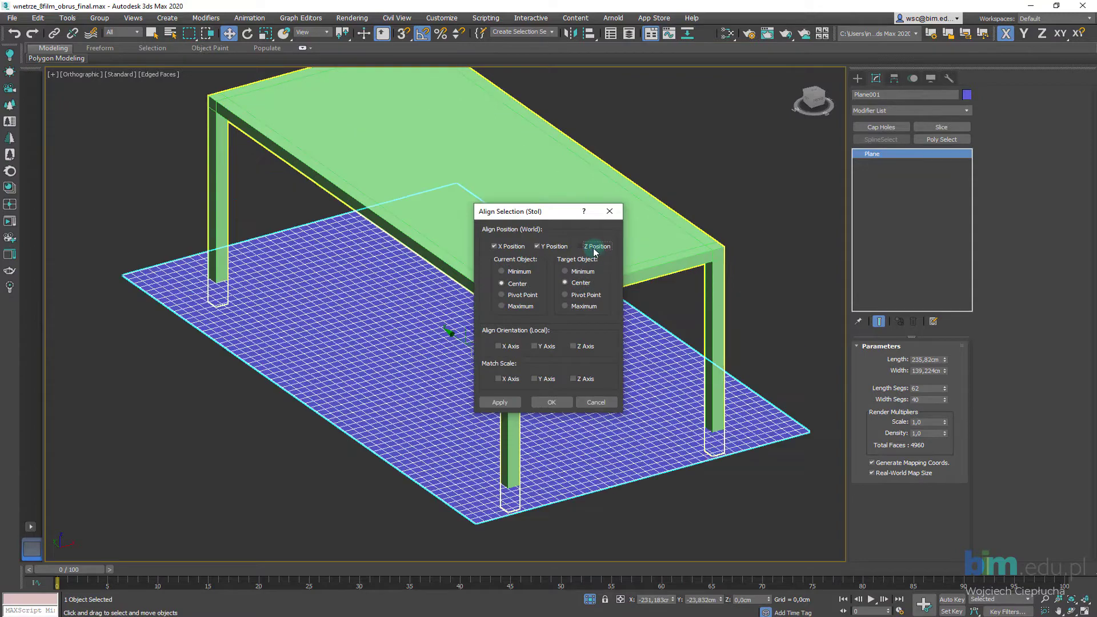
click(496, 247)
click(495, 246)
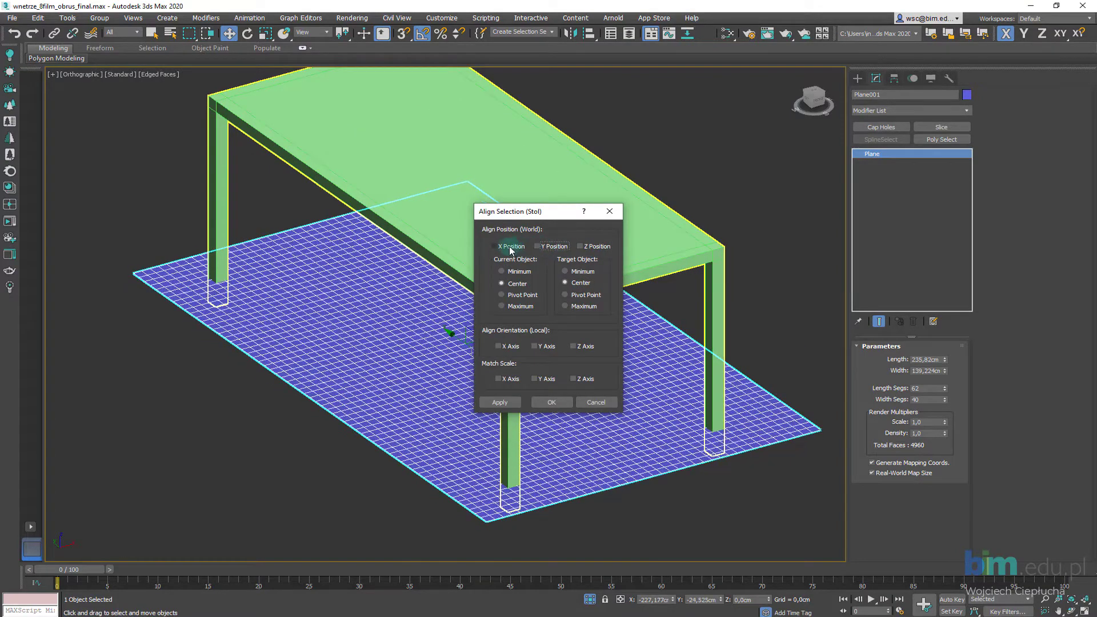
click(543, 247)
click(545, 247)
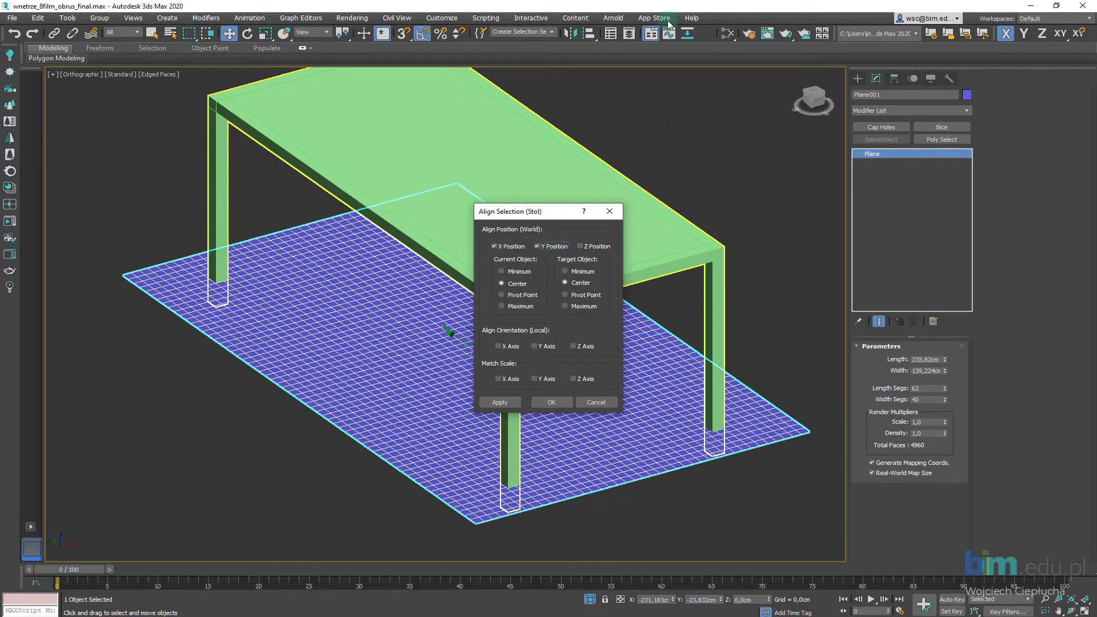
click(564, 402)
alt+middle_drag(696, 247, 487, 264)
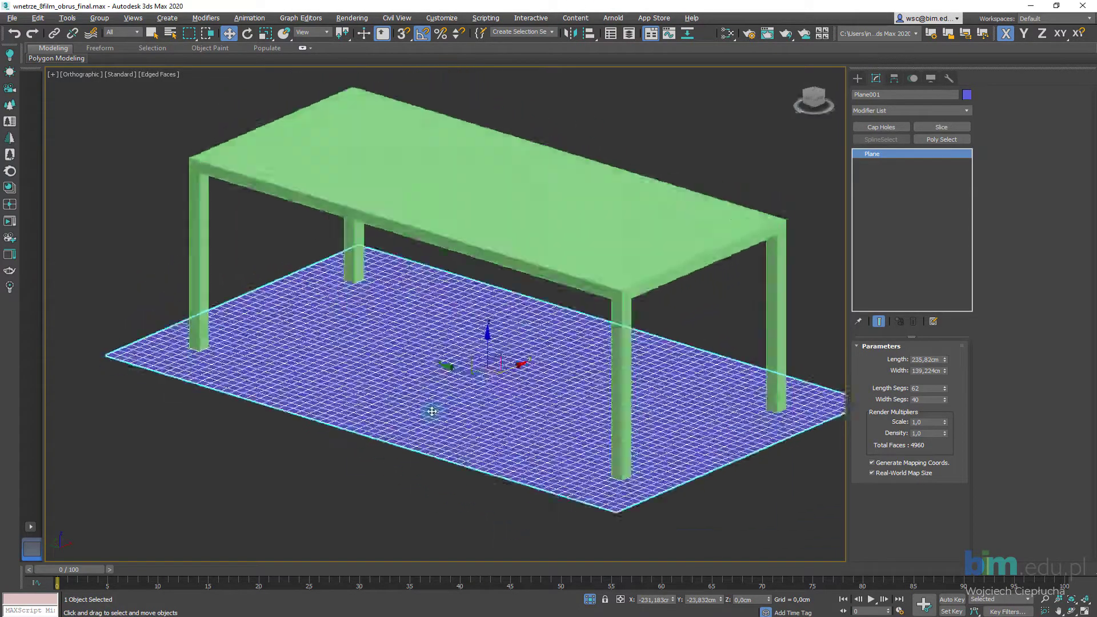
- Raise the plane in Z to sit just above the tabletop at about 90,437 cm
drag(487, 263, 486, 163)
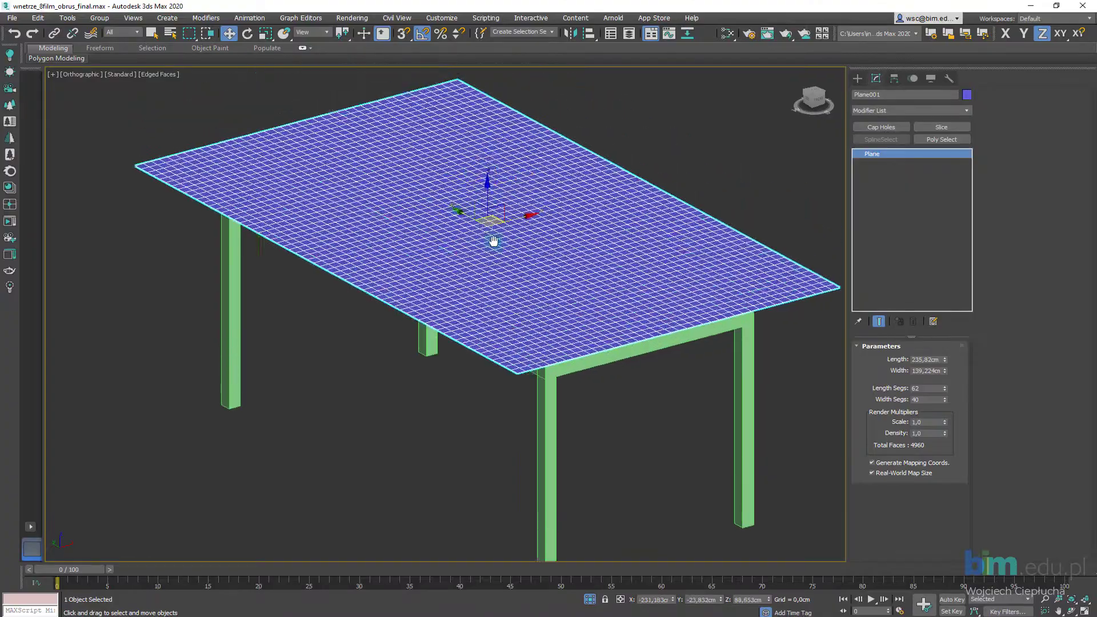
mouse_move(486, 163)
alt+middle_down()
mouse_move(589, 261)
mouse_move(598, 233)
mouse_move(592, 245)
mouse_move(500, 222)
alt+middle_up()
drag(483, 218, 483, 215)
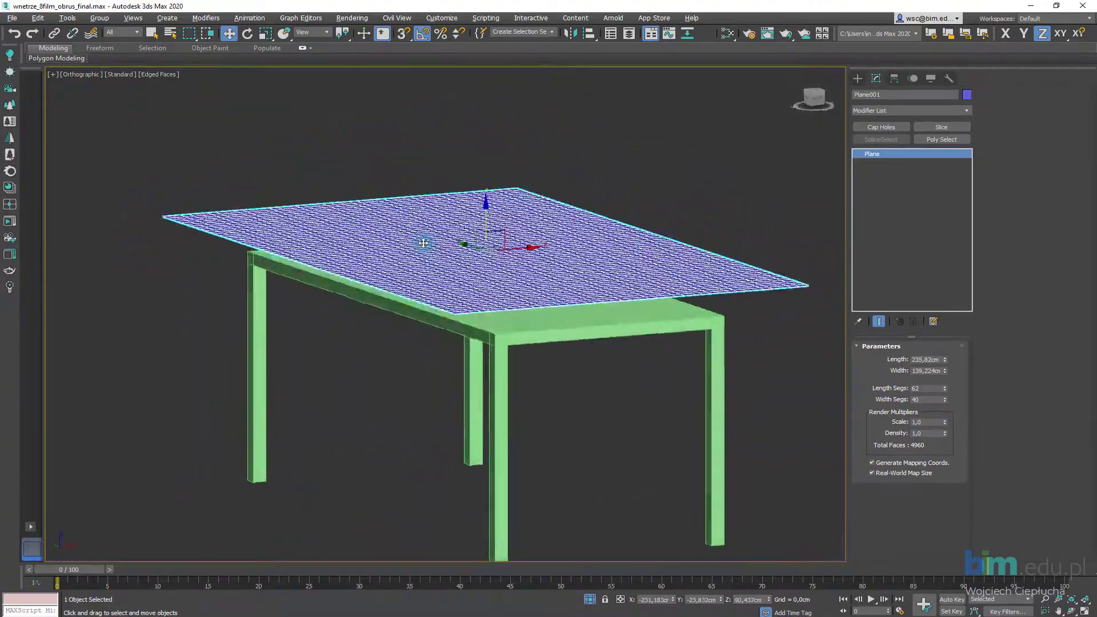
mouse_move(429, 253)
alt+middle_down()
mouse_move(623, 231)
mouse_move(684, 277)
mouse_move(684, 289)
mouse_move(642, 248)
mouse_move(568, 220)
mouse_move(603, 259)
mouse_move(556, 287)
alt+middle_up()
alt+middle_drag(370, 280, 489, 197)
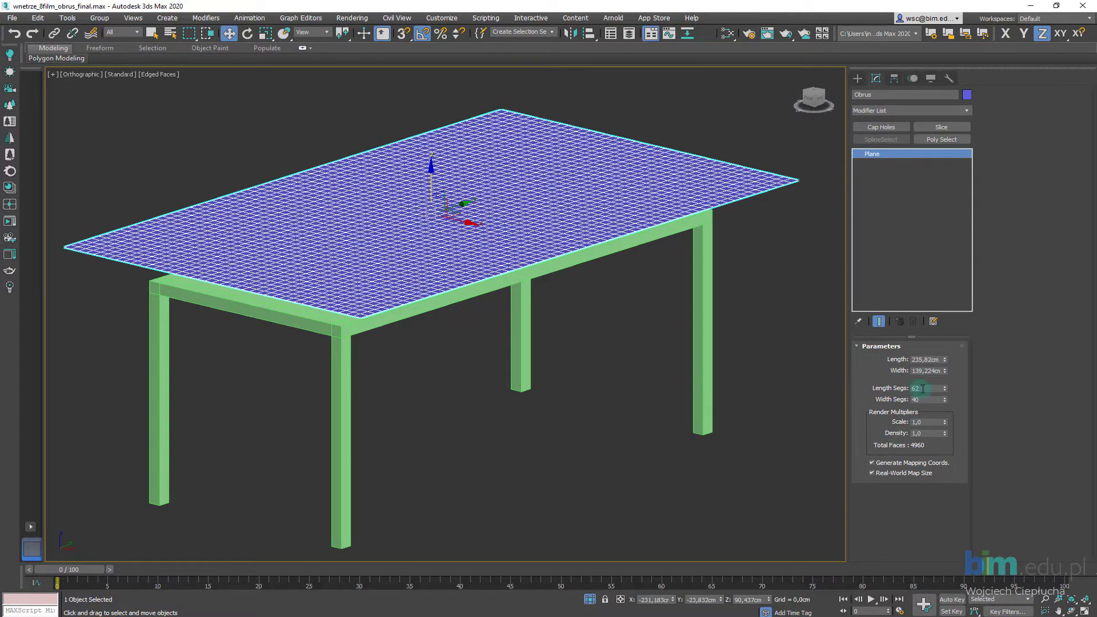
mouse_move(438, 377)
alt+middle_down()
mouse_move(290, 206)
mouse_move(436, 319)
mouse_move(299, 300)
alt+middle_up()
- Orbit, zoom and pan around the table to check the tablecloth plane's position
scroll(412, 248, up, 2)
scroll(404, 247, up, 2)
scroll(394, 255, down, 3)
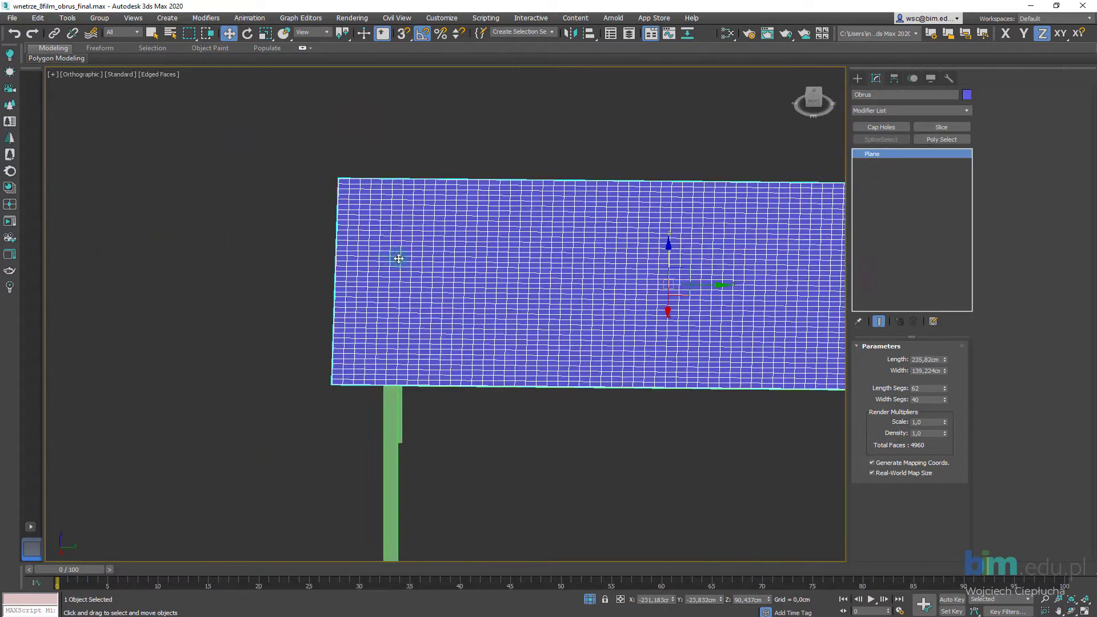
scroll(272, 273, down, 1)
scroll(272, 273, up, 2)
middle_drag(246, 287, 296, 275)
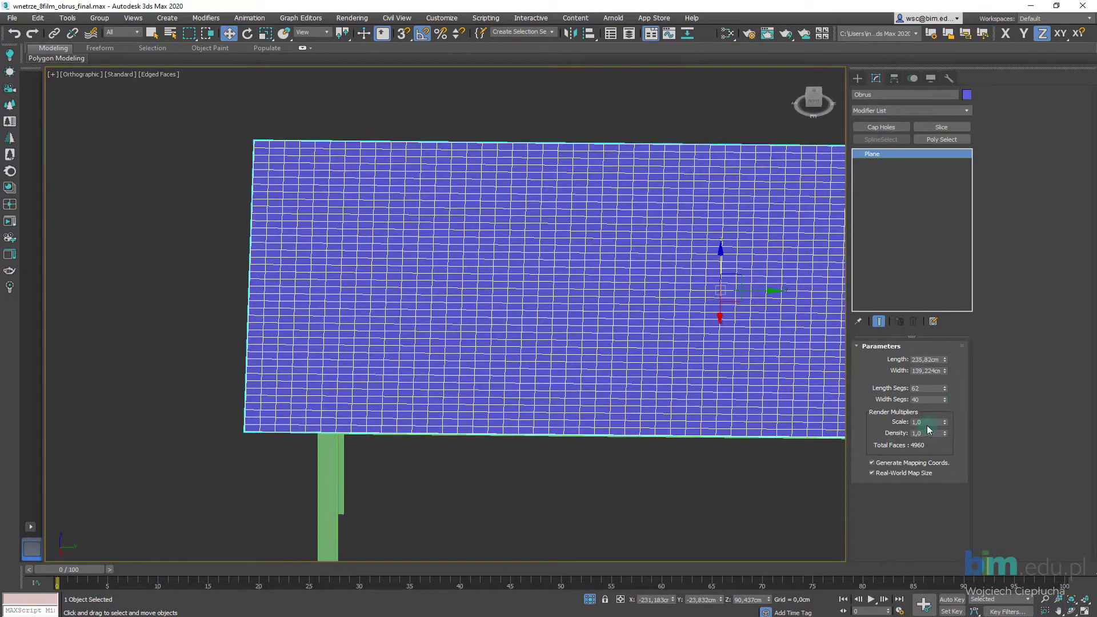
mouse_move(606, 334)
alt+middle_down()
mouse_move(515, 301)
mouse_move(429, 301)
mouse_move(441, 277)
mouse_move(667, 323)
mouse_move(492, 299)
alt+middle_up()
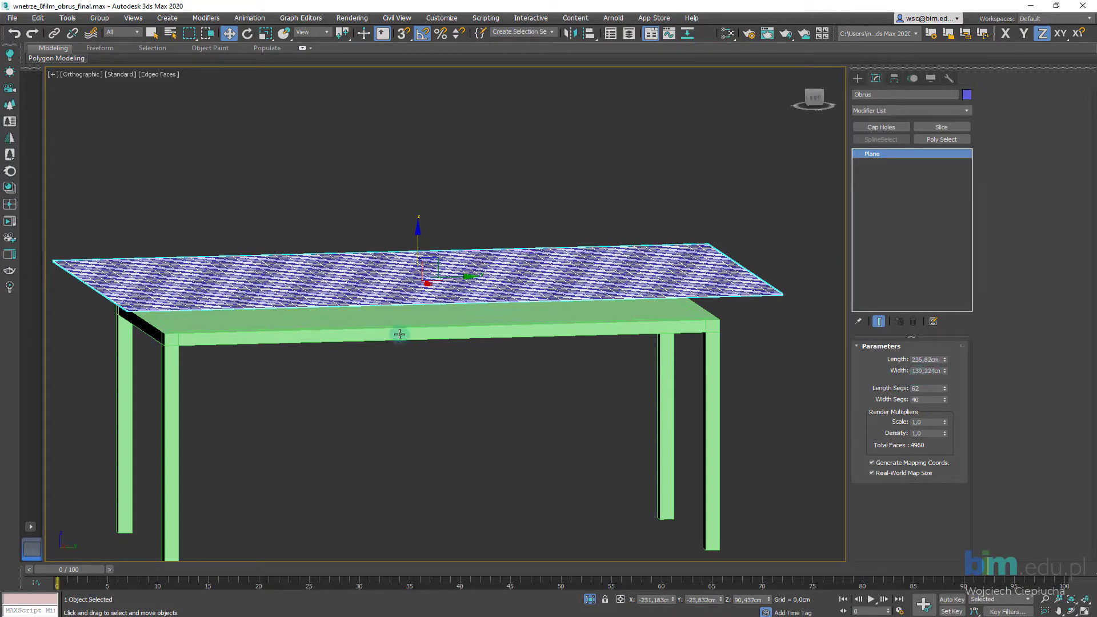
mouse_move(399, 334)
alt+middle_down()
mouse_move(492, 337)
mouse_move(480, 351)
mouse_move(509, 308)
alt+middle_up()
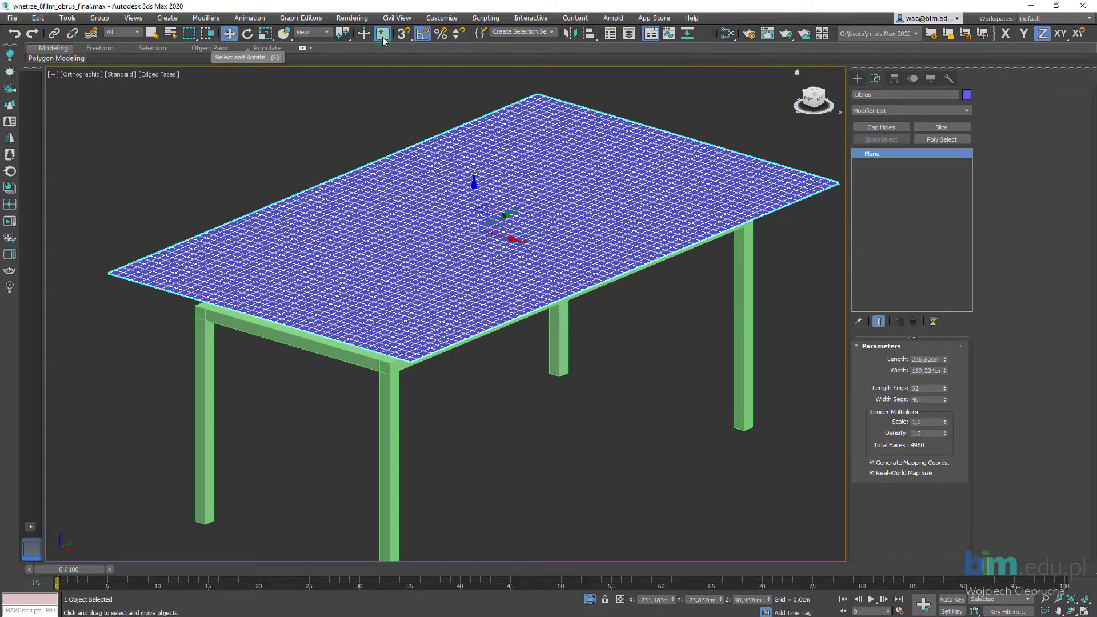
right_click(404, 33)
click(622, 243)
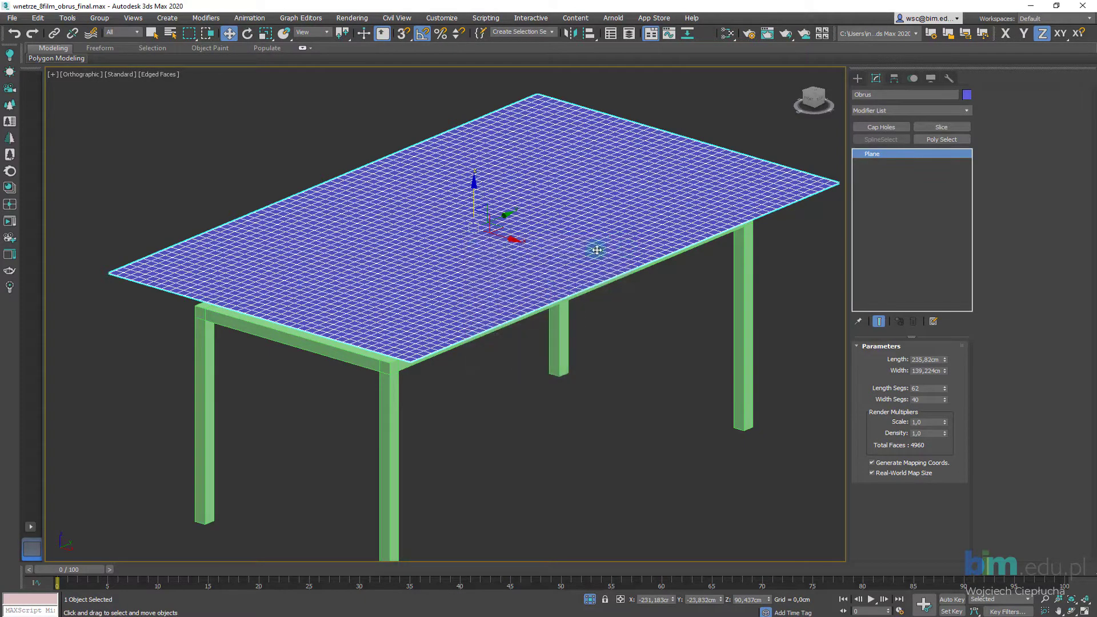
right_click(402, 34)
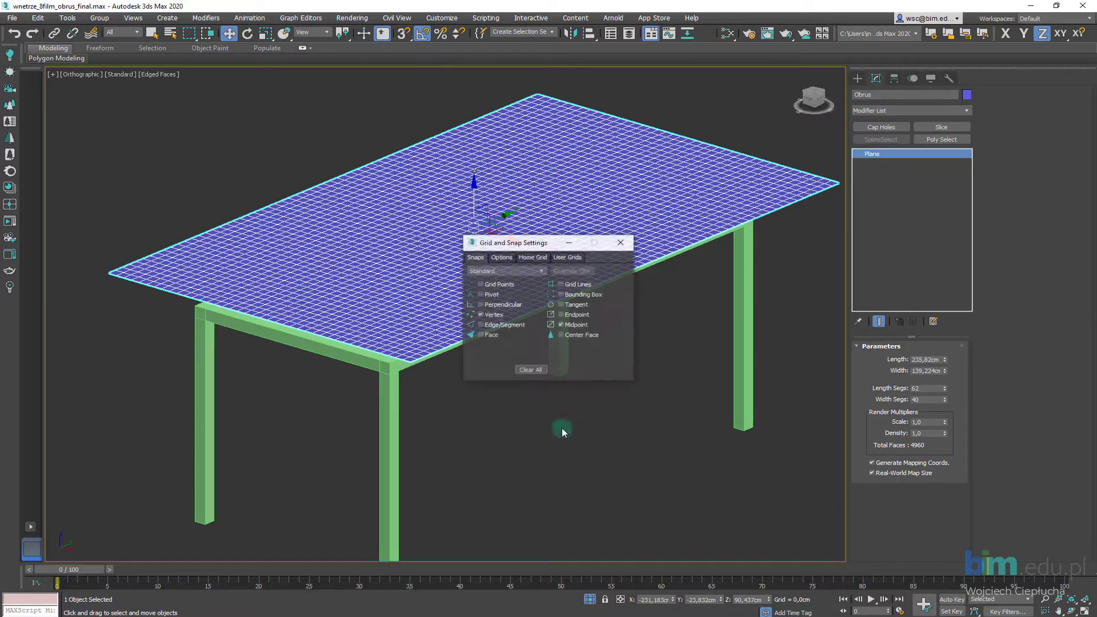
click(621, 243)
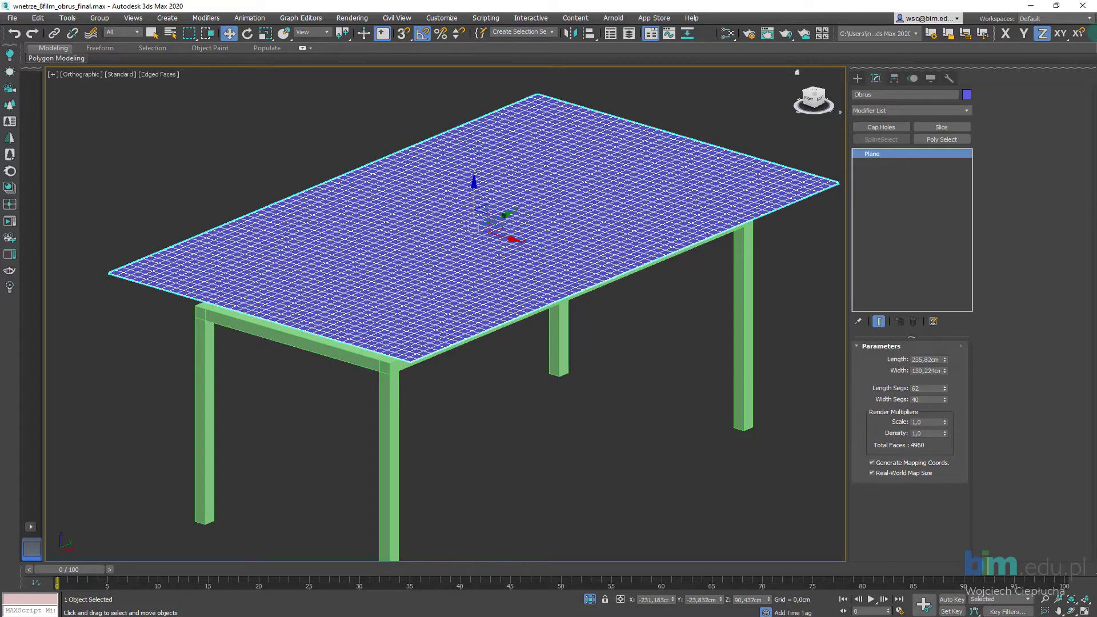
right_click(1093, 34)
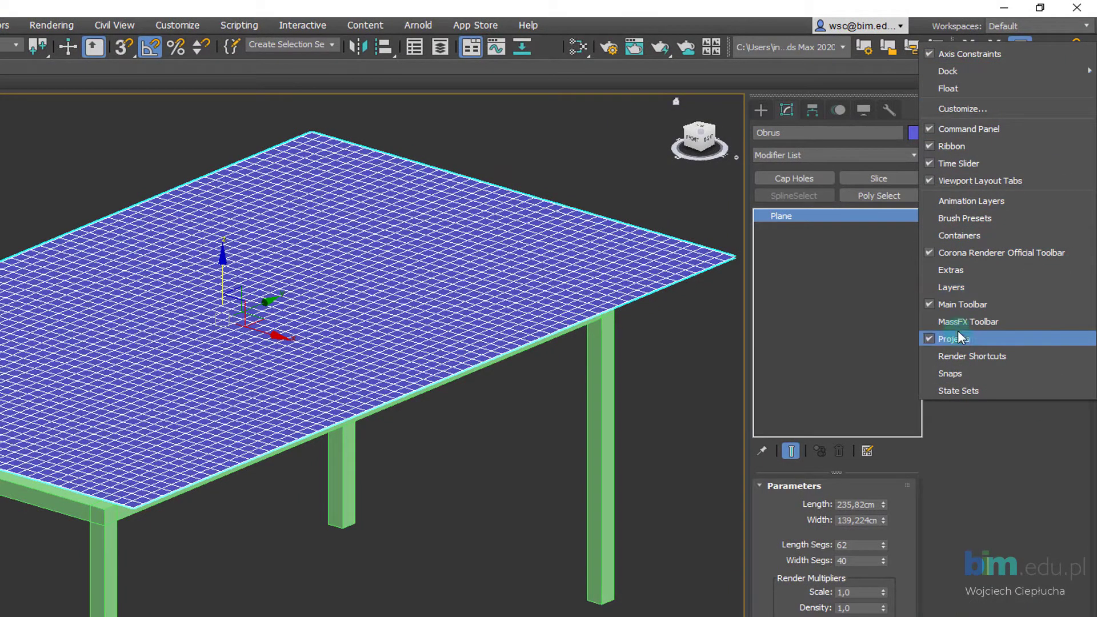
- Enable the MassFX toolbar, place it floating over the viewport, and deselect the tablecloth
click(1034, 321)
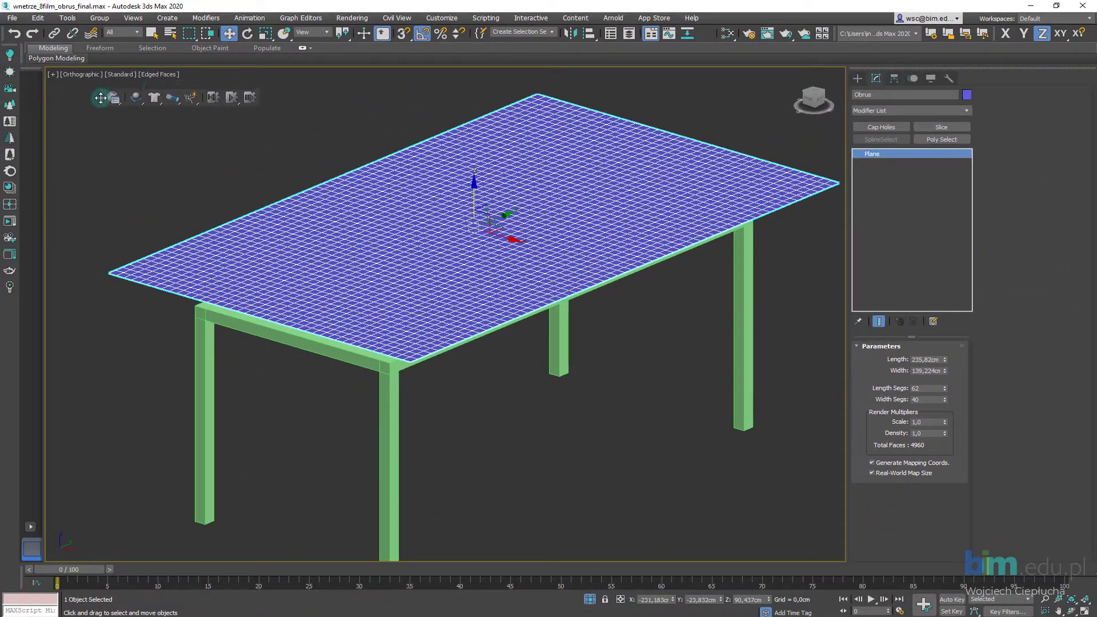
drag(153, 87, 93, 99)
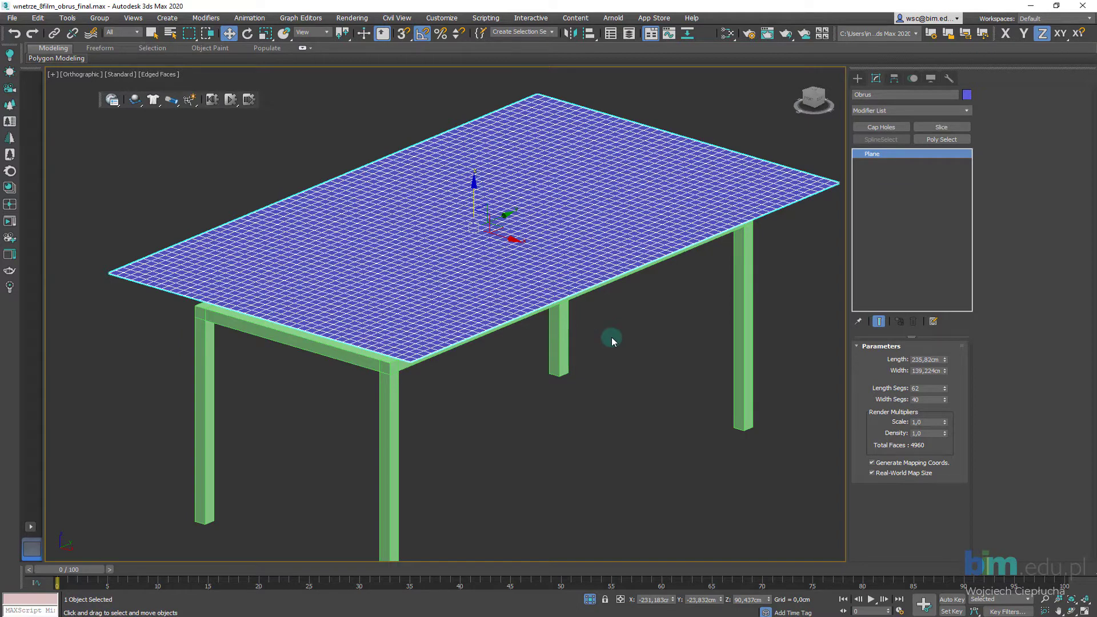
click(650, 373)
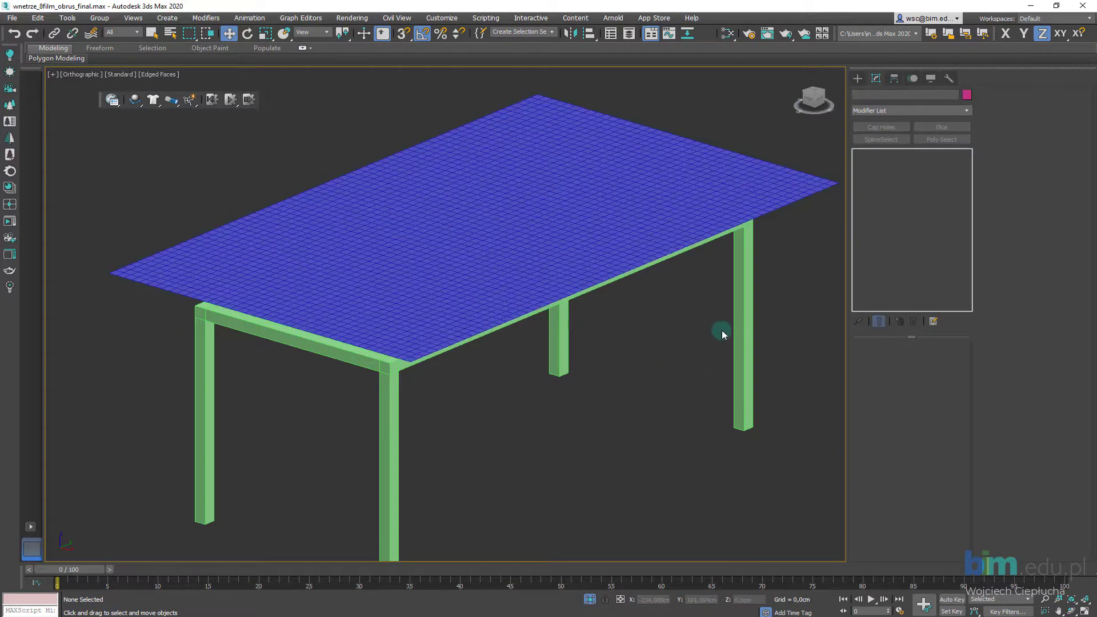
- Select the table Stol and set it as a Static Rigid Body from the MassFX flyout
click(752, 292)
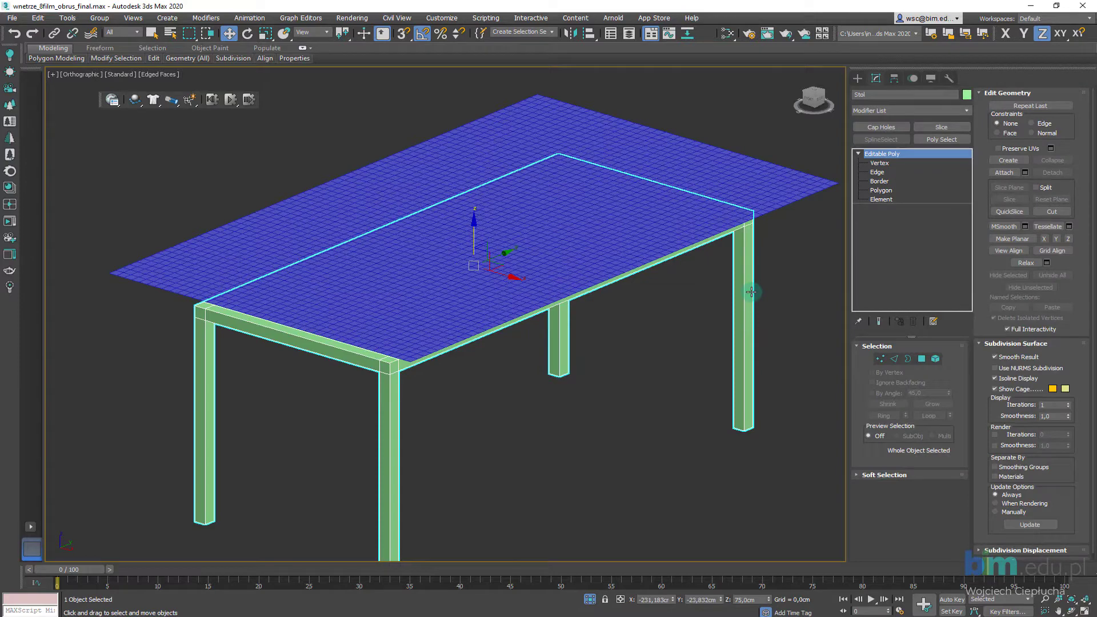
click(552, 153)
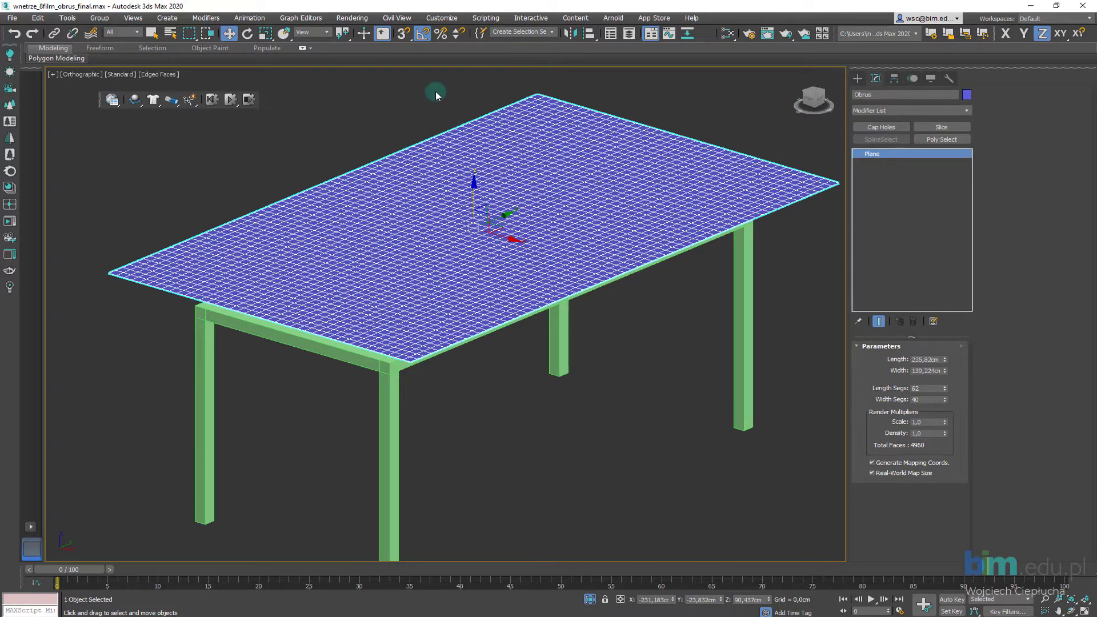
click(399, 410)
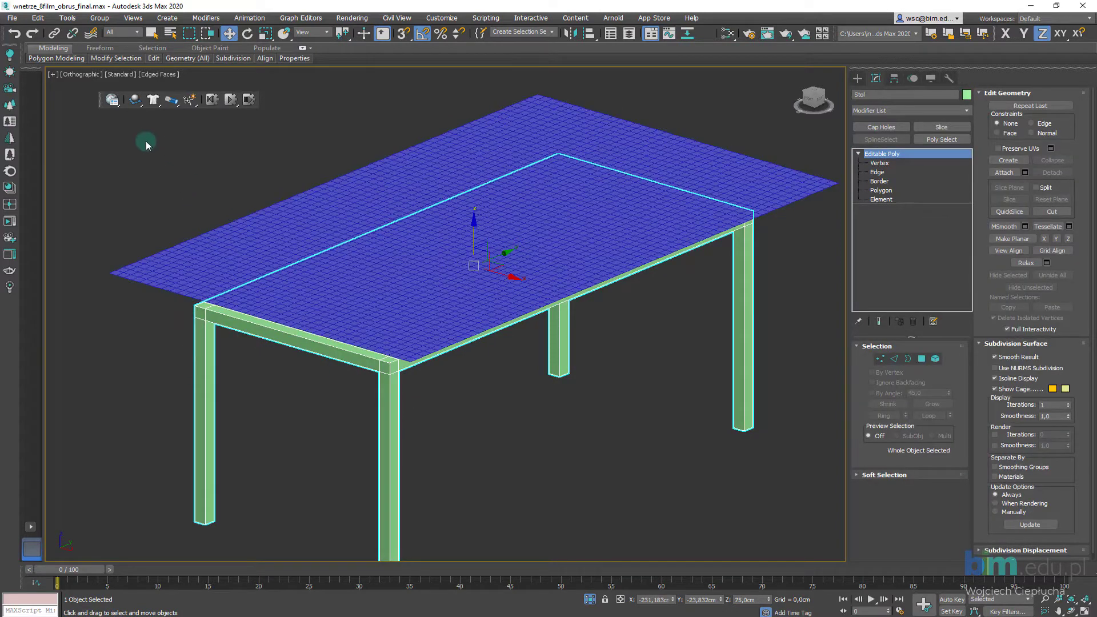
click(137, 101)
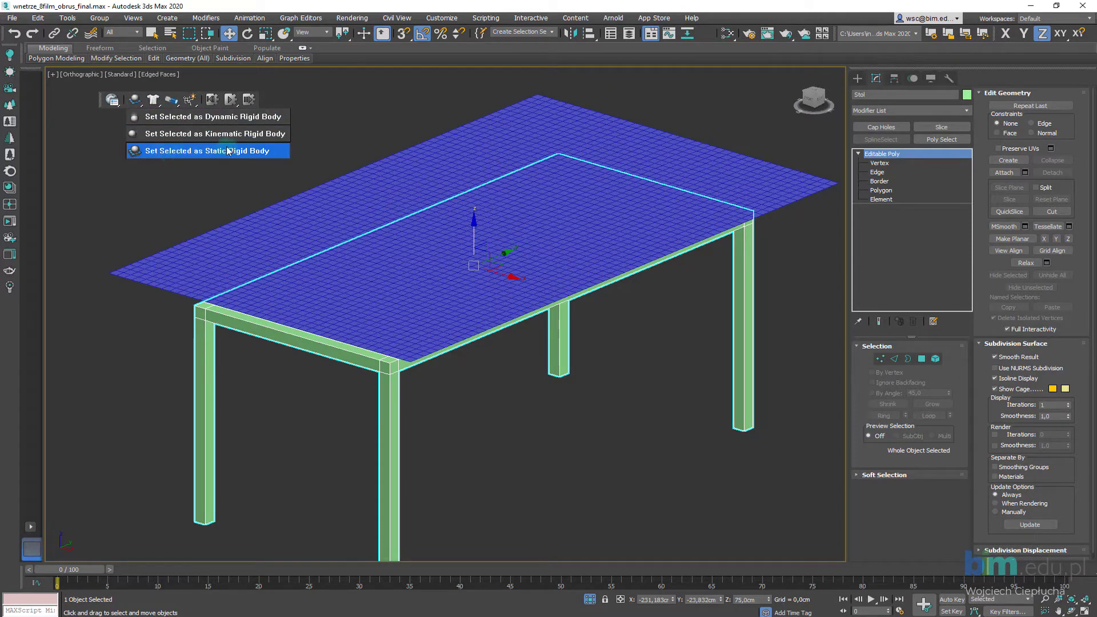
click(265, 151)
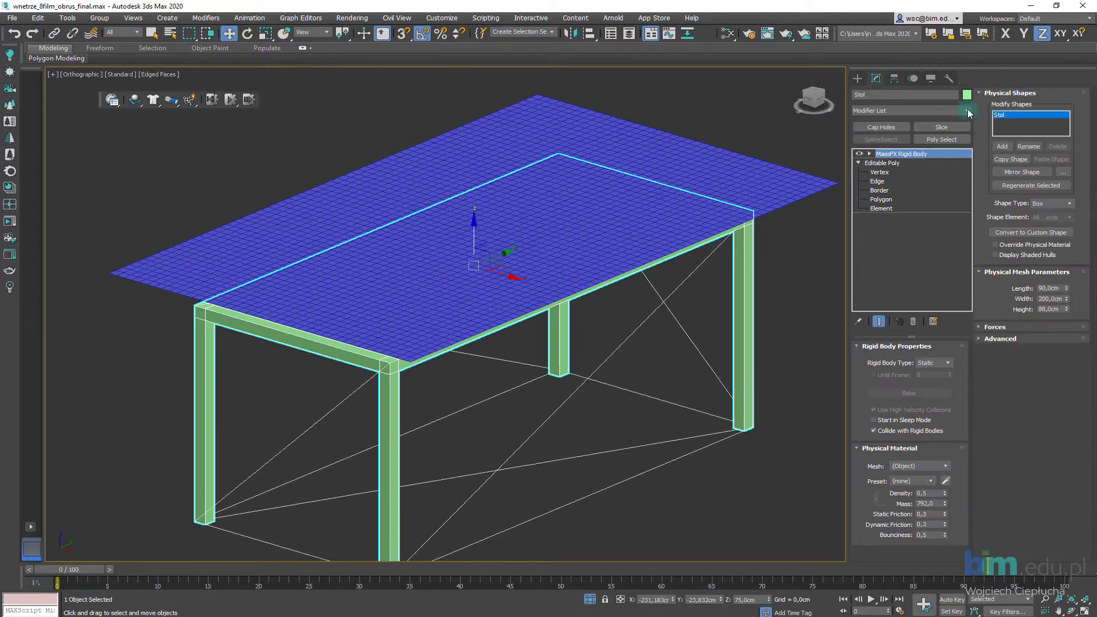
- Select Stol's MassFX Rigid Body modifier and give it the Concrete physical material preset
click(940, 227)
click(931, 158)
click(946, 363)
click(915, 481)
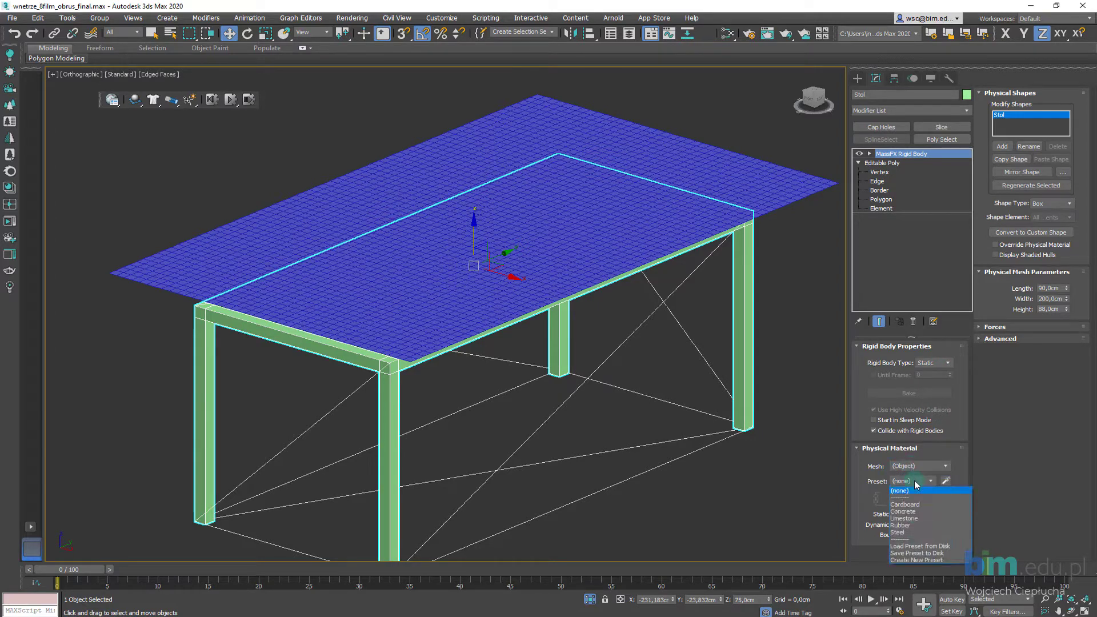
click(917, 511)
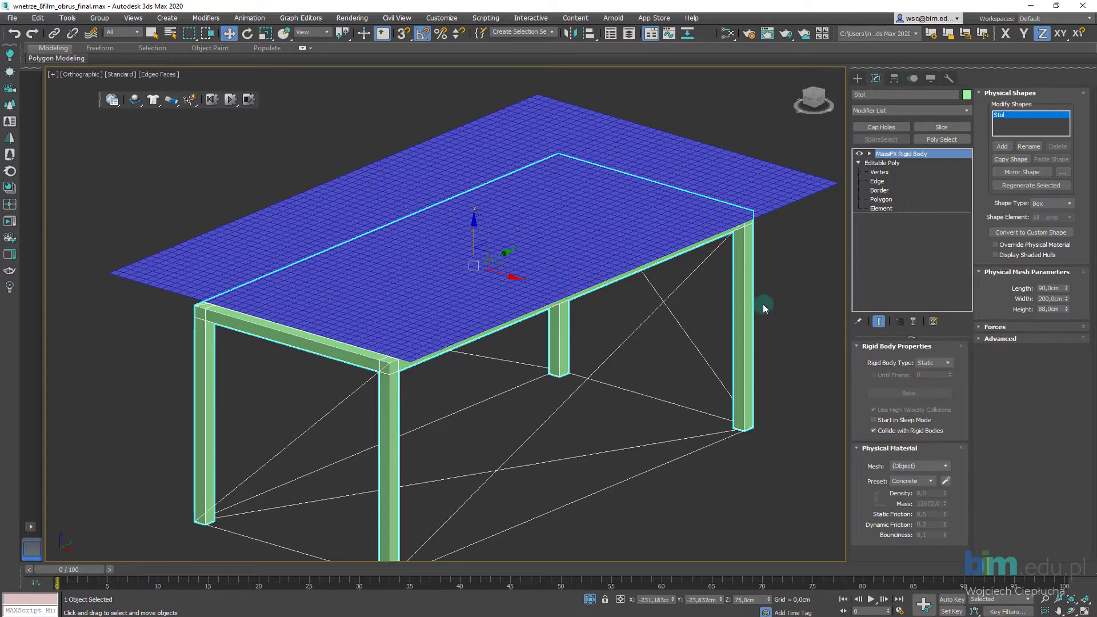
click(776, 321)
click(612, 326)
- Try Original and Sphere collision shapes, then settle on a Box of 90 × 200 × 88 cm
scroll(582, 380, down, 3)
mouse_move(595, 346)
alt+middle_down()
mouse_move(579, 348)
mouse_move(592, 335)
mouse_move(625, 336)
mouse_move(649, 355)
mouse_move(488, 358)
alt+middle_up()
scroll(606, 353, up, 3)
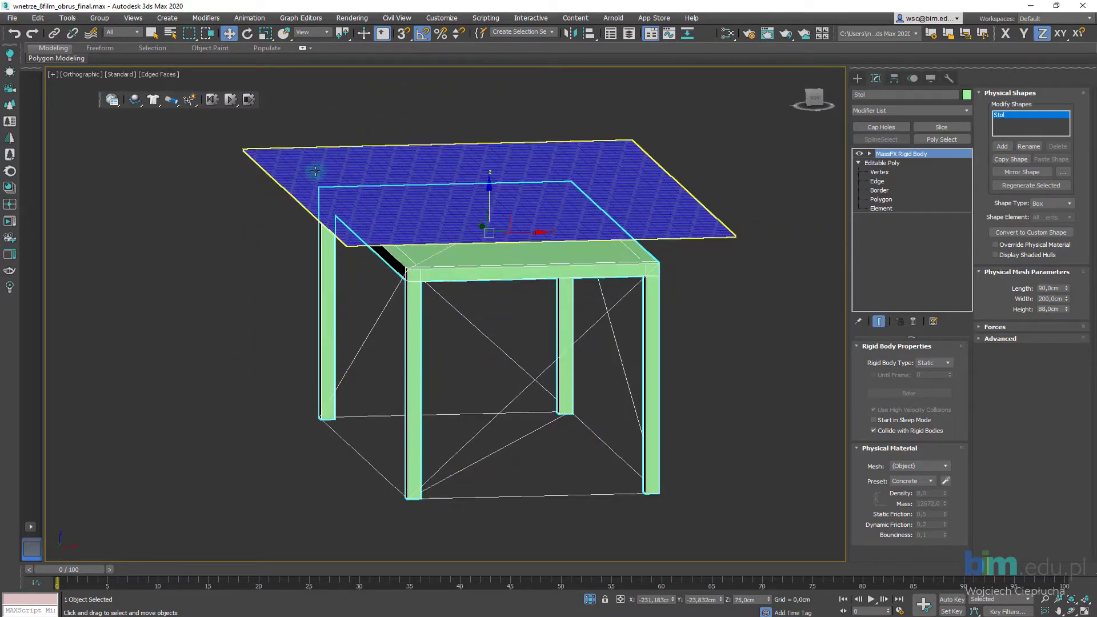
middle_drag(343, 185, 322, 198)
alt+middle_drag(495, 227, 529, 267)
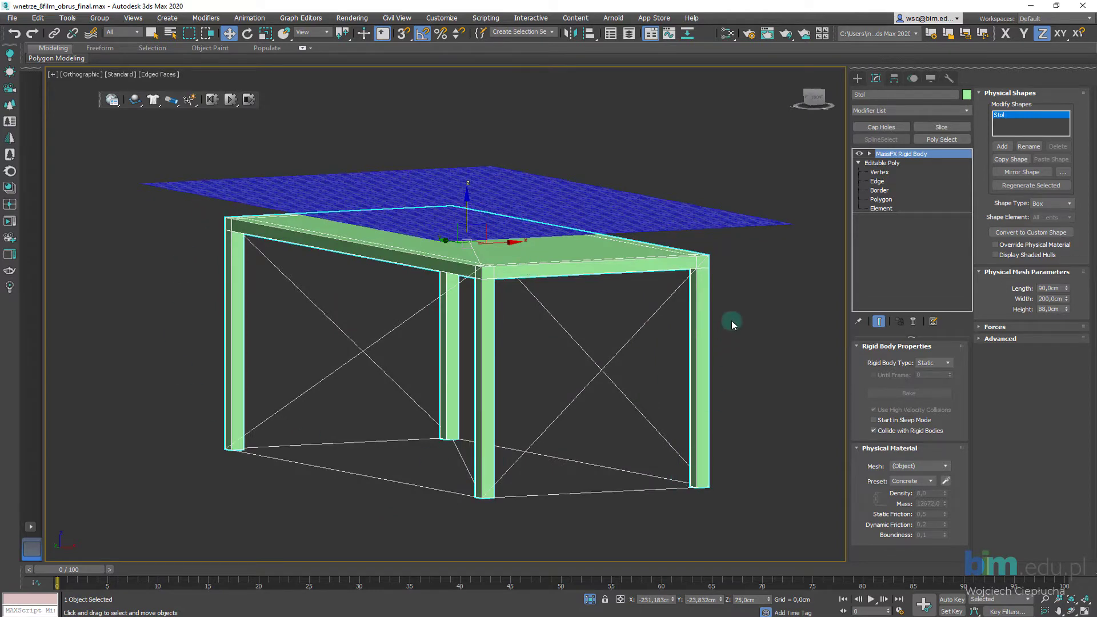
middle_drag(734, 306, 713, 324)
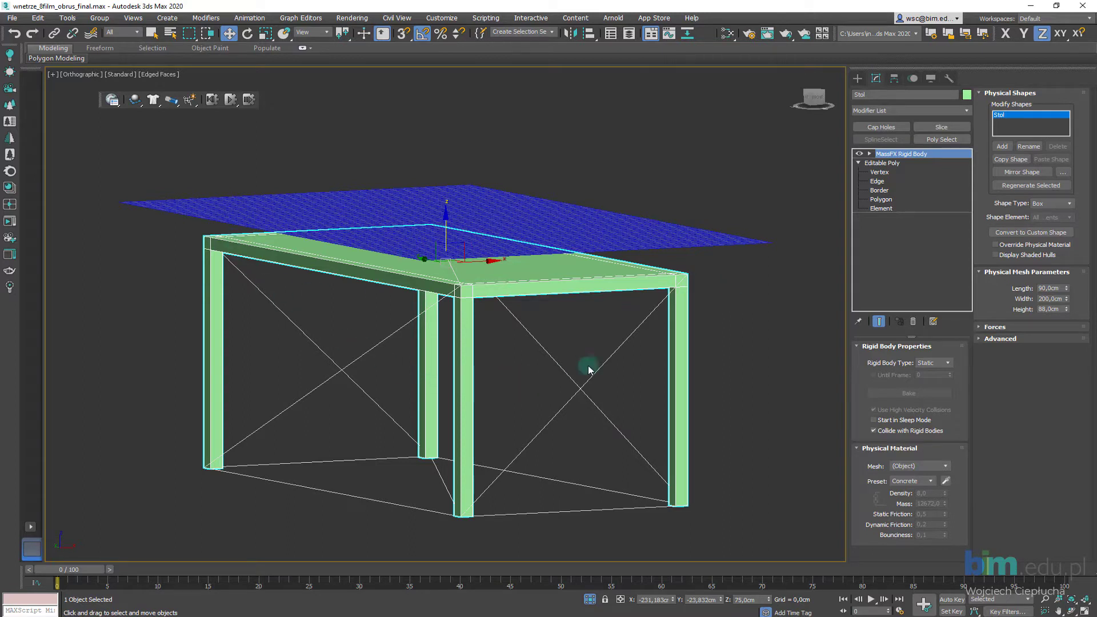
click(1059, 204)
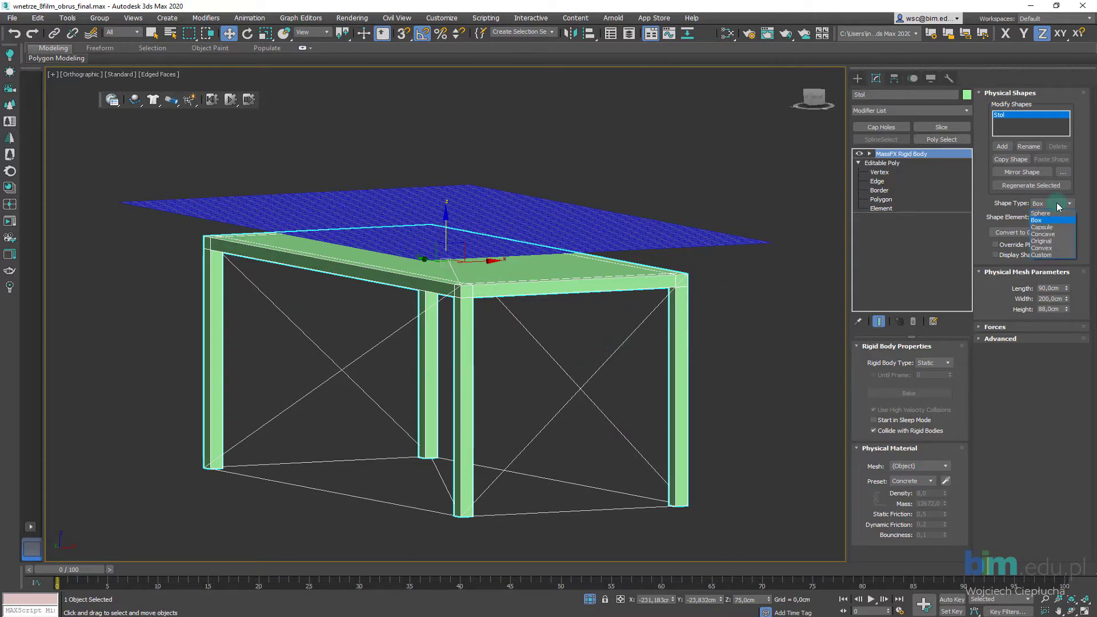
click(1060, 207)
click(1053, 242)
click(1054, 204)
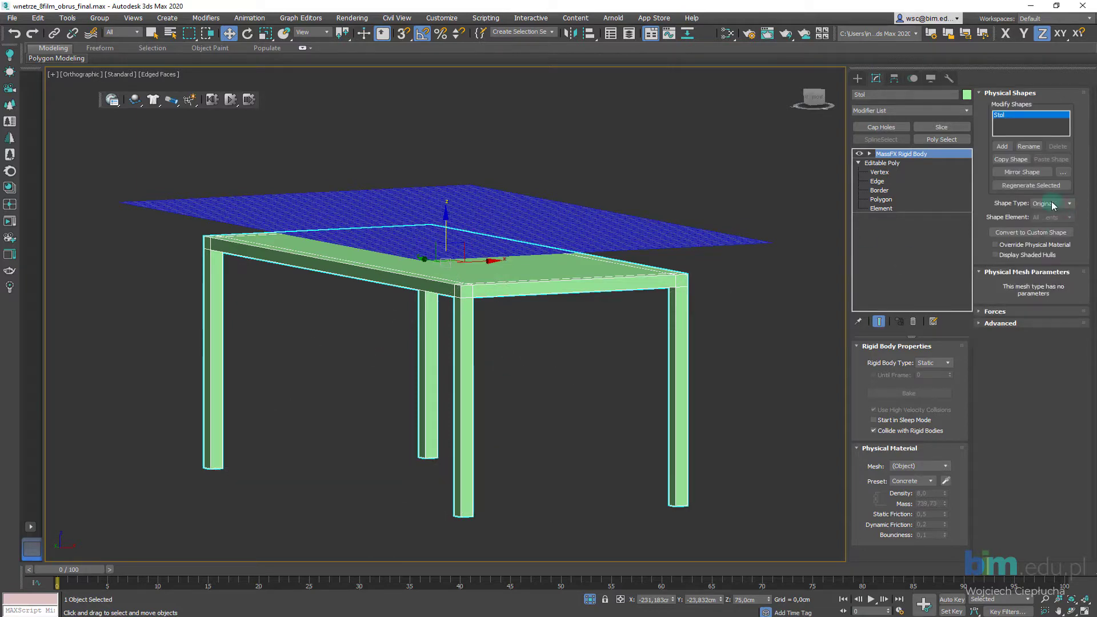
click(1046, 215)
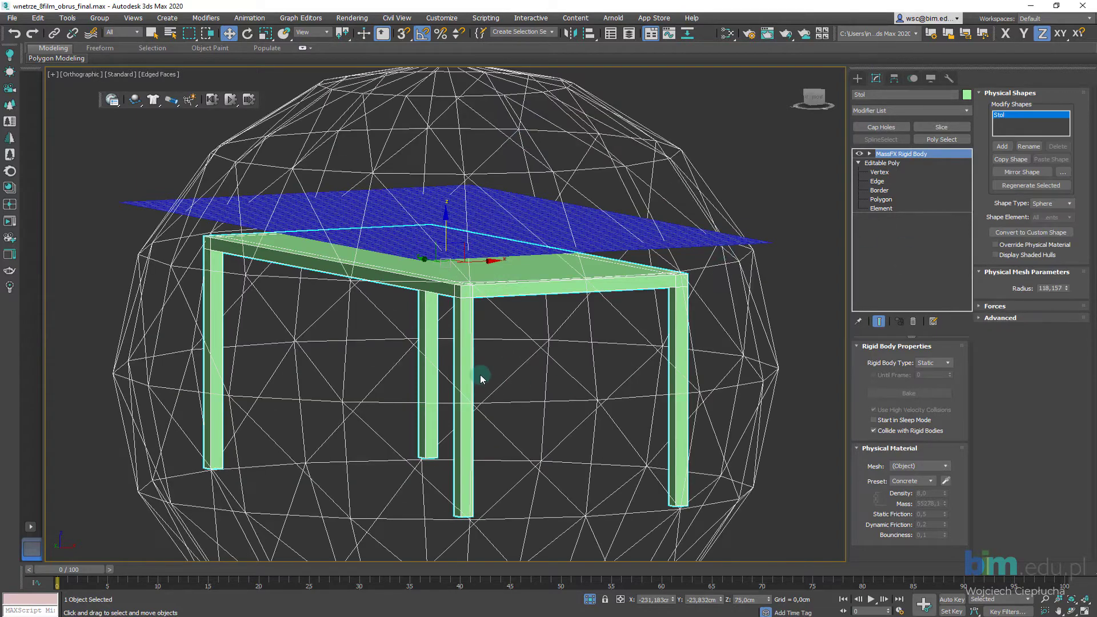
click(1060, 204)
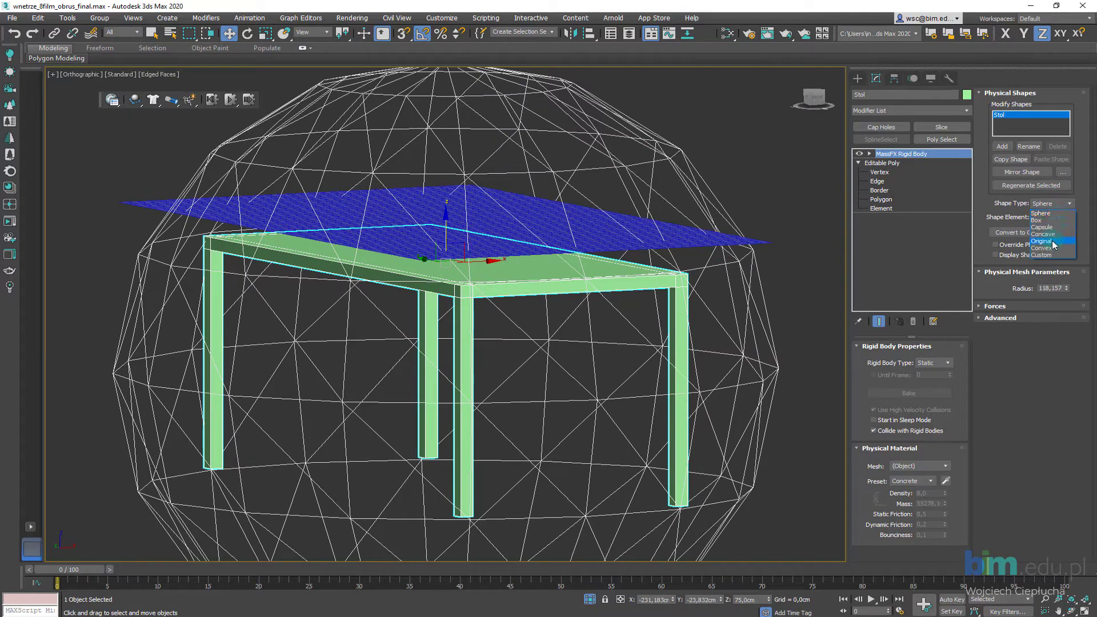
click(1052, 220)
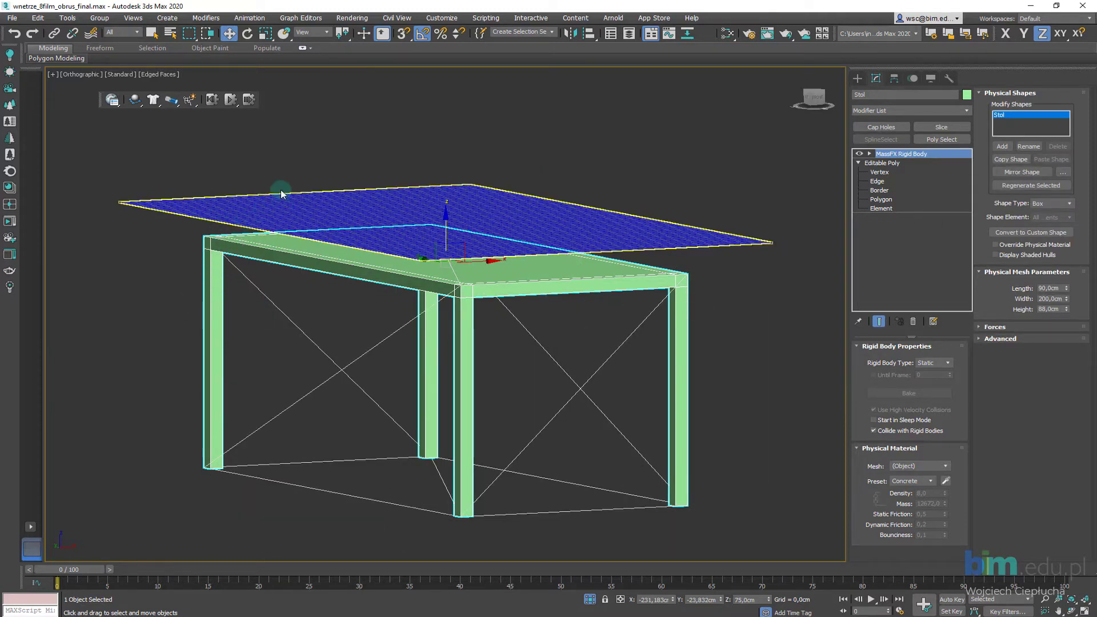
- Select the Obrus plane and apply Set Selected as mCloth Object from the MassFX toolbar
alt+middle_drag(280, 193, 665, 205)
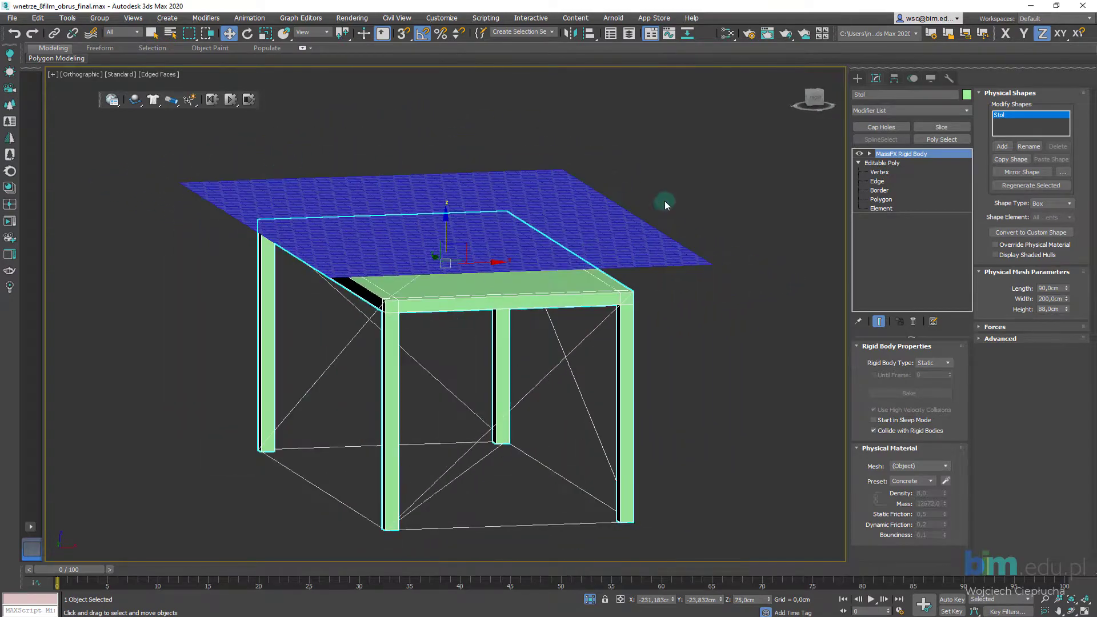
click(693, 303)
click(607, 294)
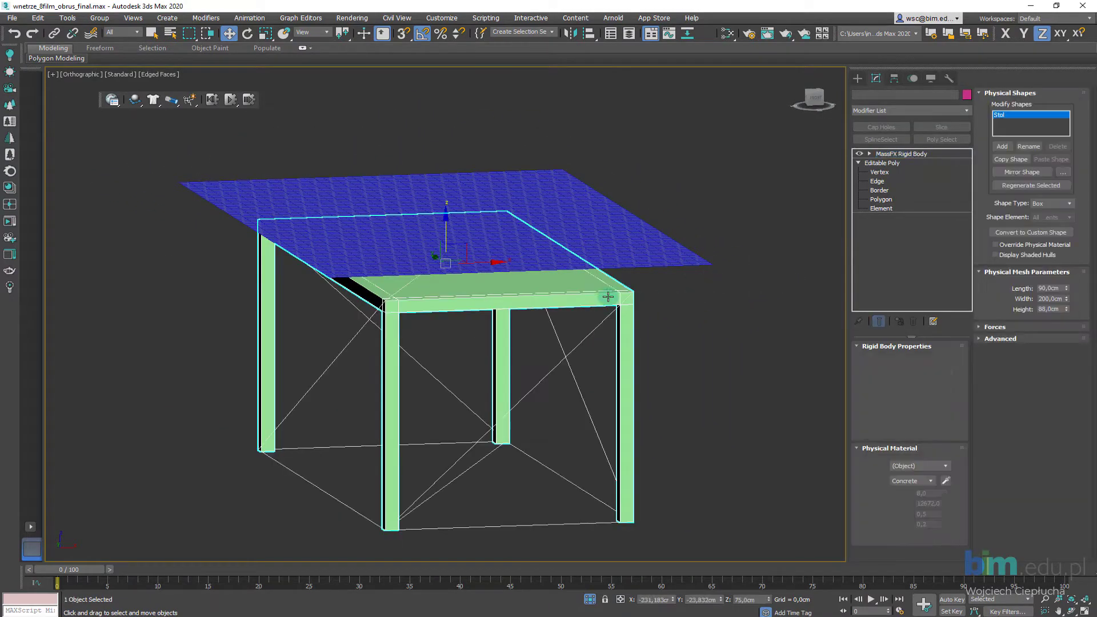
mouse_move(137, 104)
mouse_down()
mouse_move(150, 138)
mouse_move(632, 350)
mouse_up()
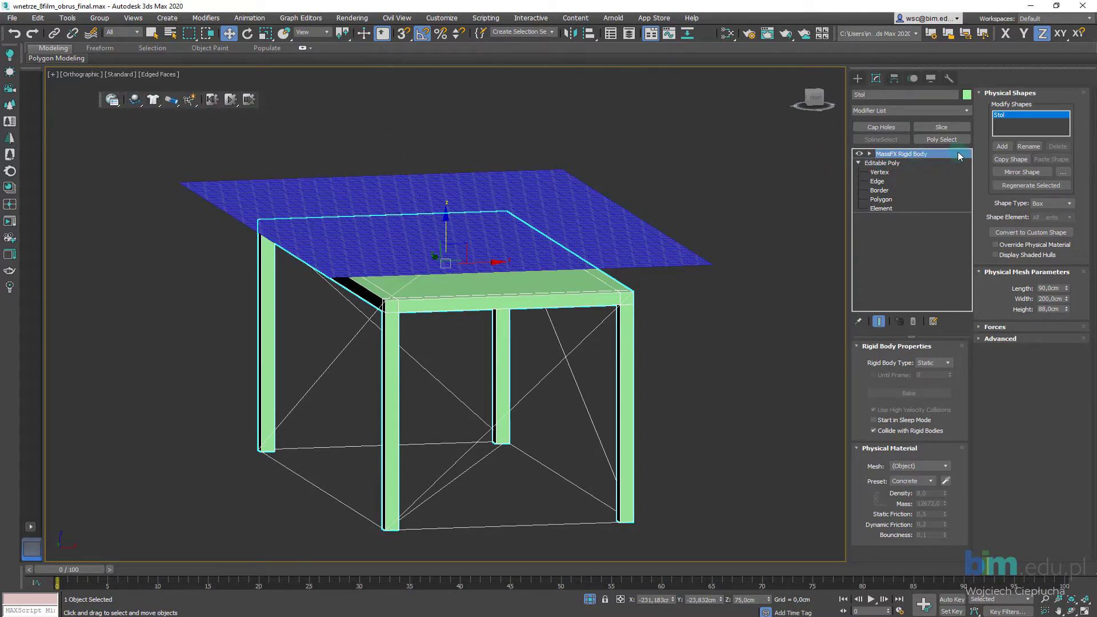
middle_drag(379, 200, 435, 171)
click(438, 171)
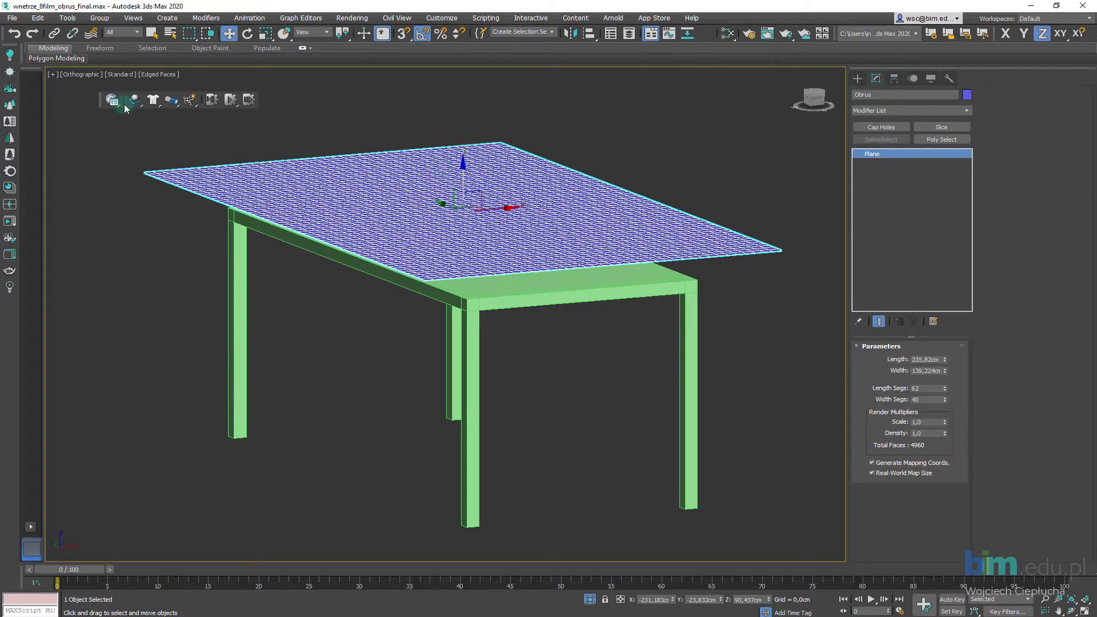
click(154, 102)
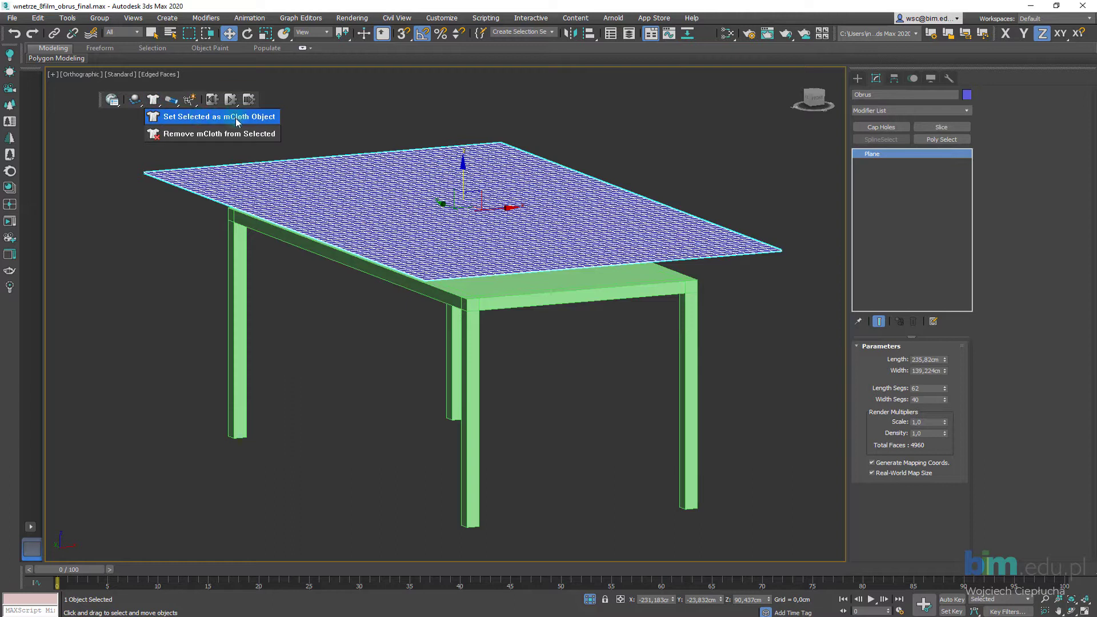
click(183, 117)
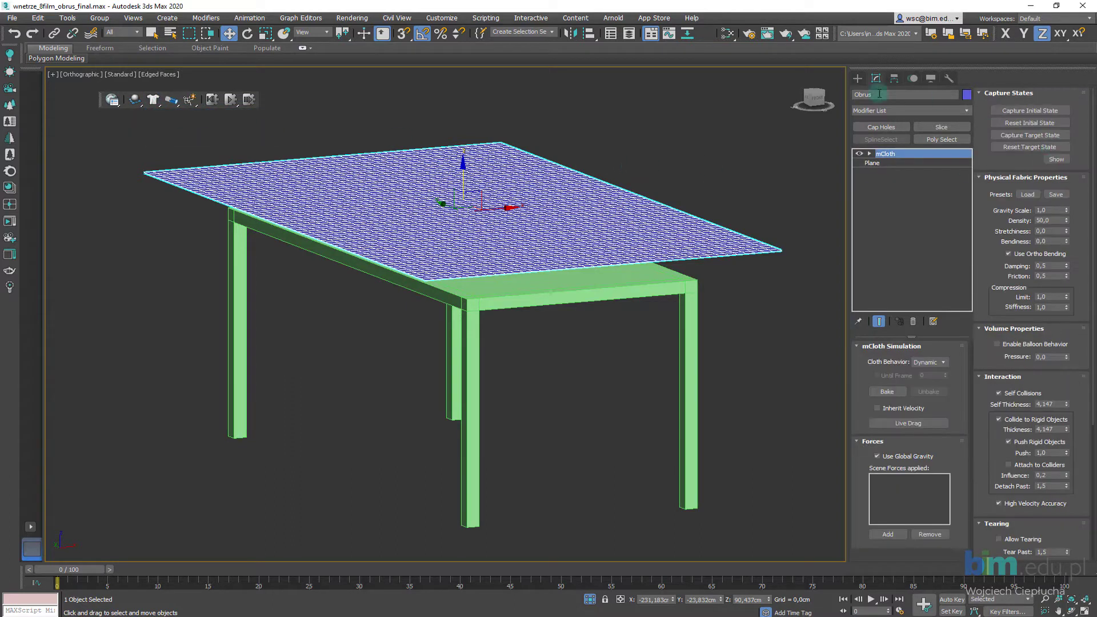
- Run a test mCloth simulation to about frame 69, draping Obrus over the table, then return to frame 0
scroll(640, 156, down, 3)
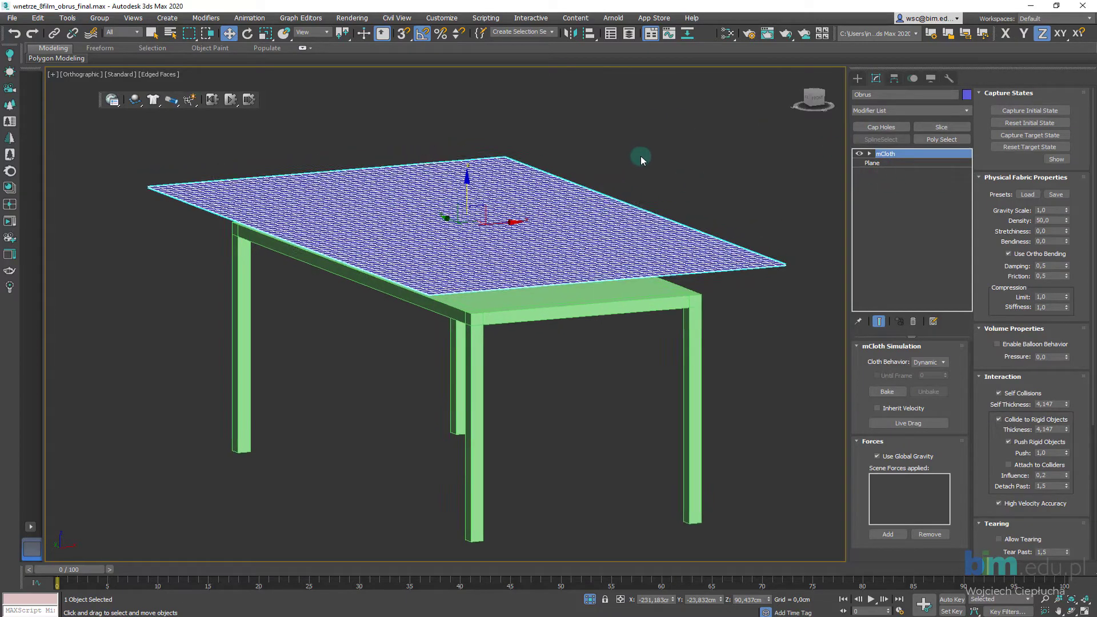
mouse_move(641, 156)
alt+middle_down()
mouse_move(583, 179)
mouse_move(633, 211)
alt+middle_up()
scroll(583, 180, up, 5)
scroll(540, 178, down, 3)
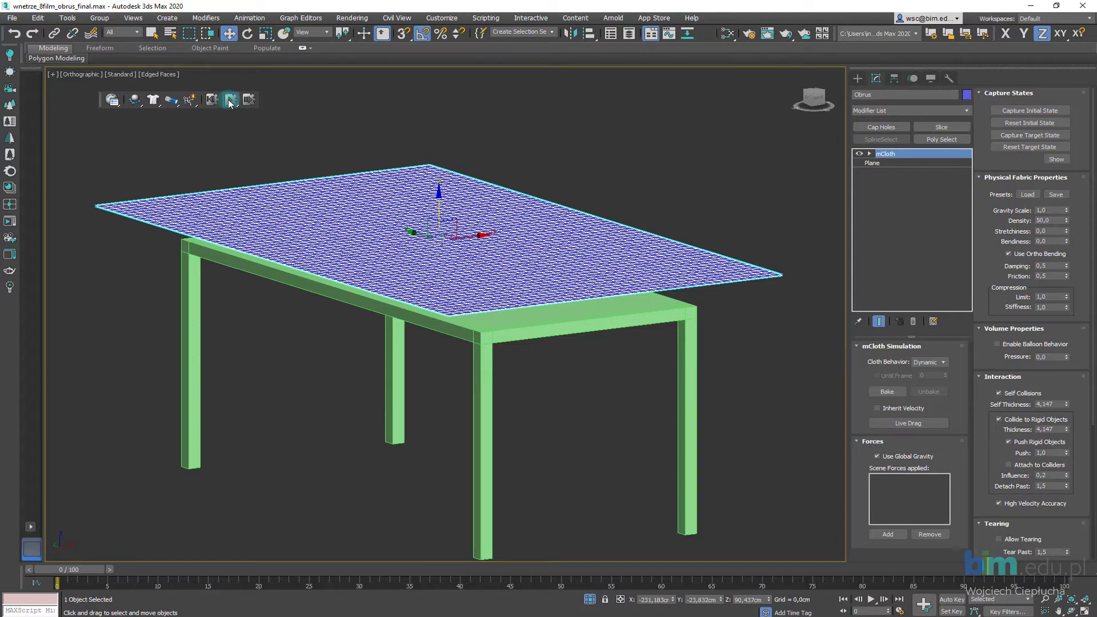
click(230, 101)
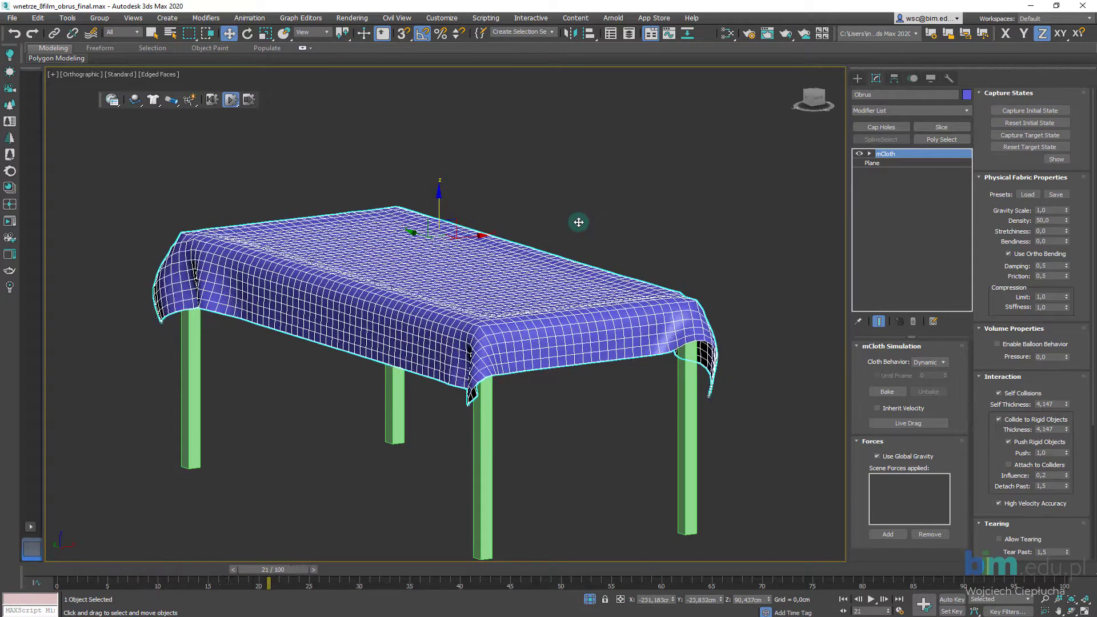
click(230, 102)
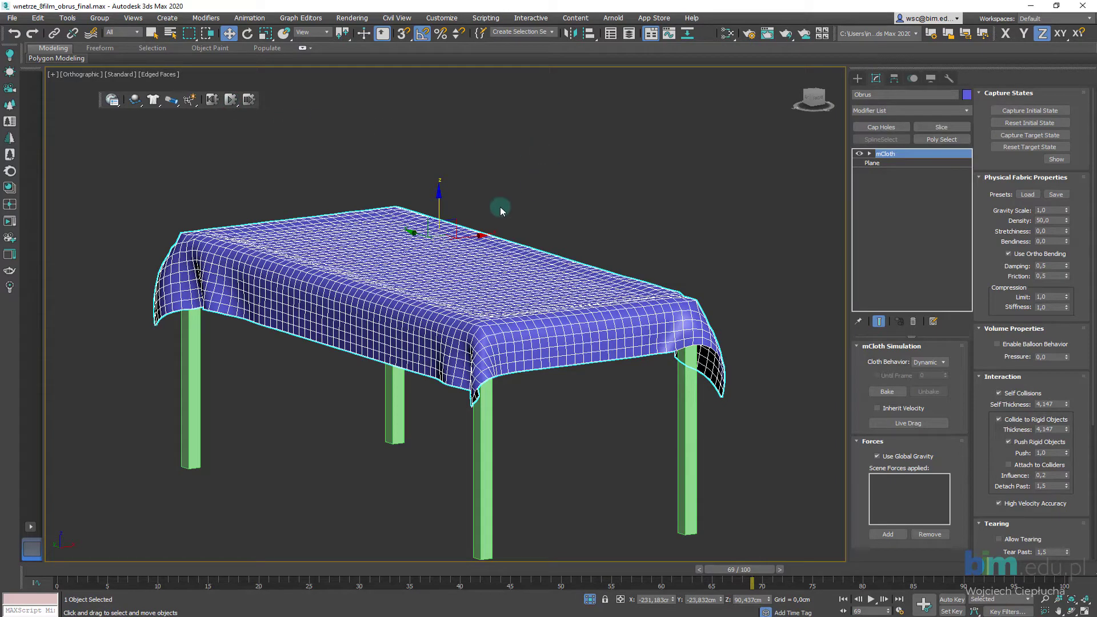
alt+middle_drag(280, 252, 463, 249)
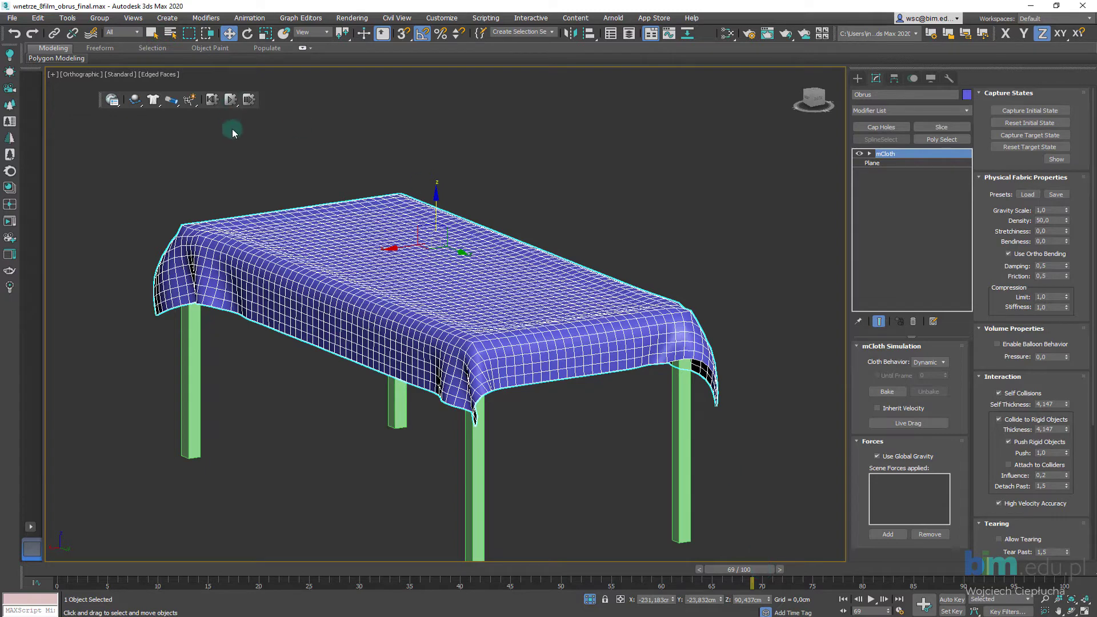
mouse_move(740, 570)
mouse_down()
mouse_move(40, 570)
mouse_move(63, 570)
mouse_up()
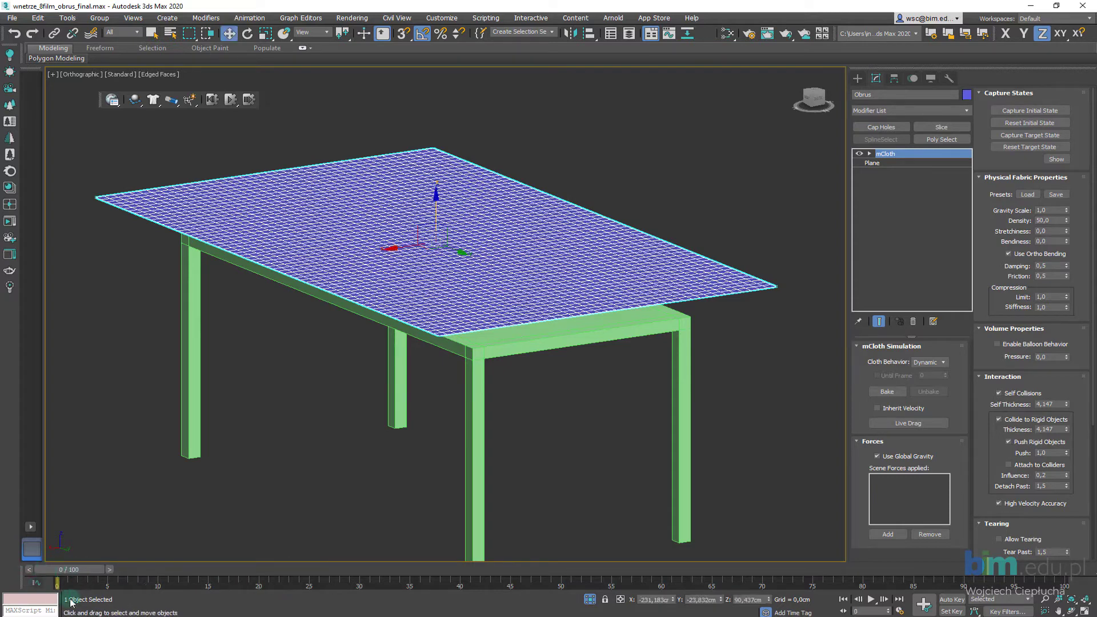
- Reset the simulation, reselect Obrus's mCloth modifier, and rerun it, stopping at frame 55
click(216, 100)
click(879, 156)
click(402, 201)
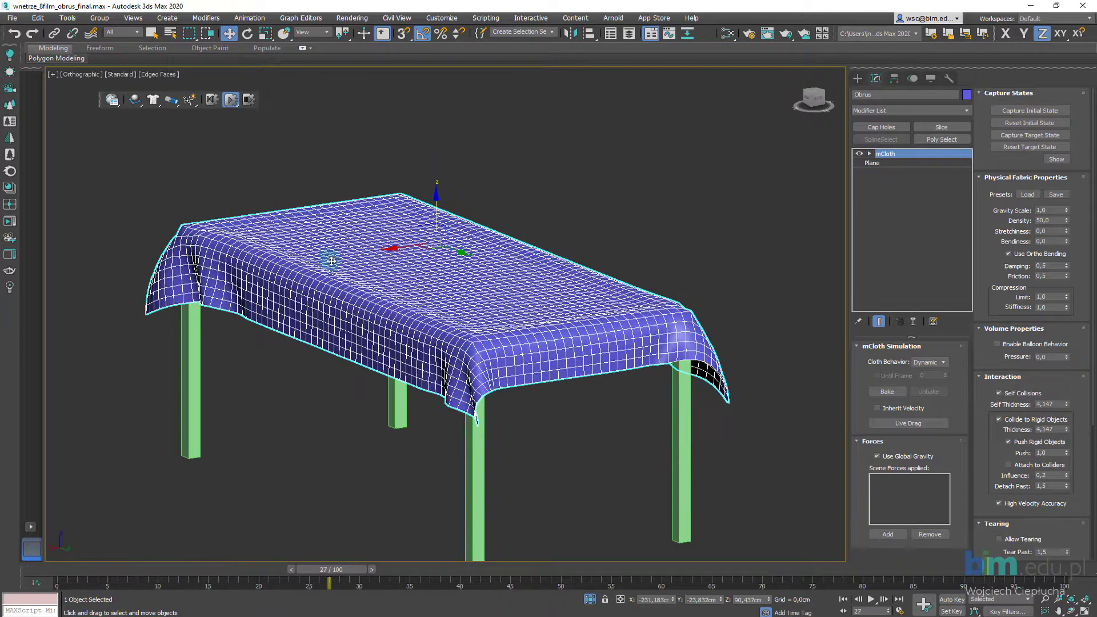
click(230, 99)
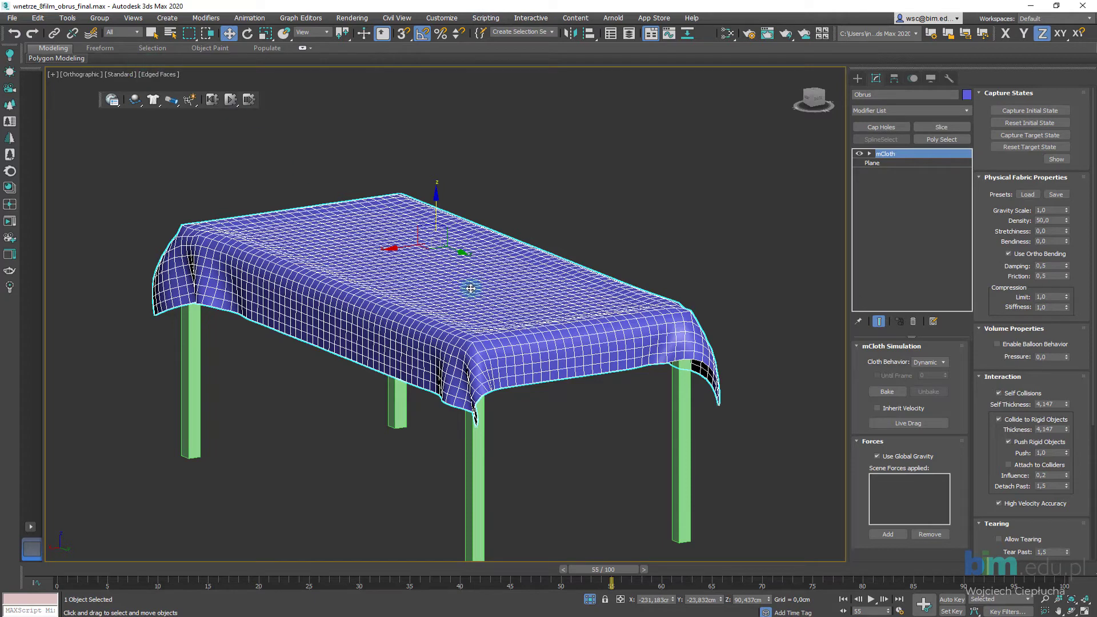
- Convert Obrus to Editable Poly and verify it keeps its draped shape at frame 0
right_click(479, 258)
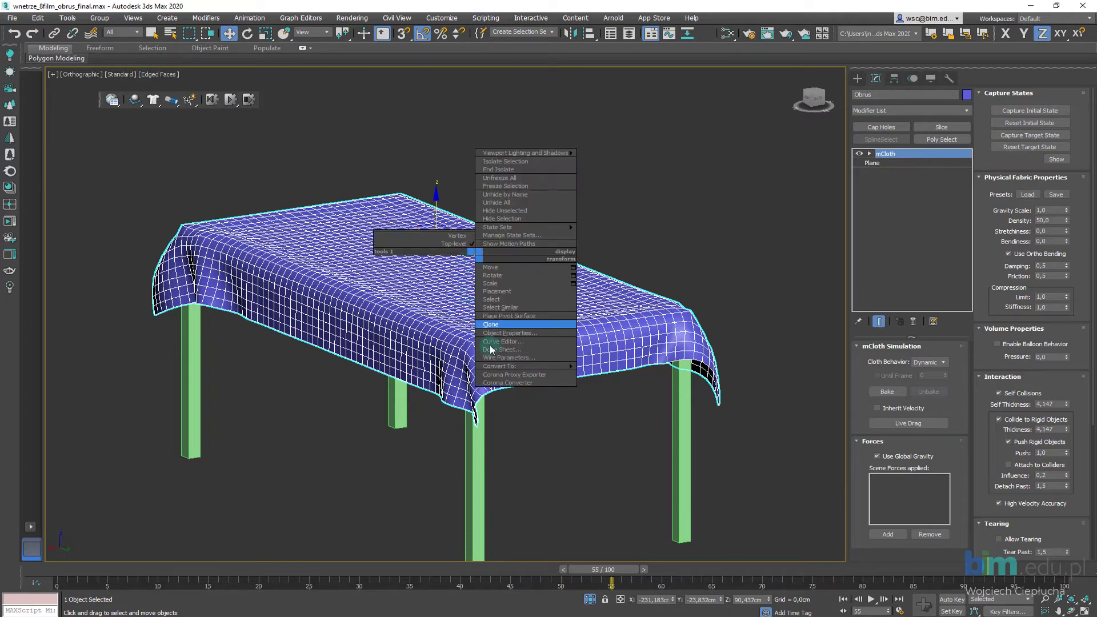
mouse_move(514, 366)
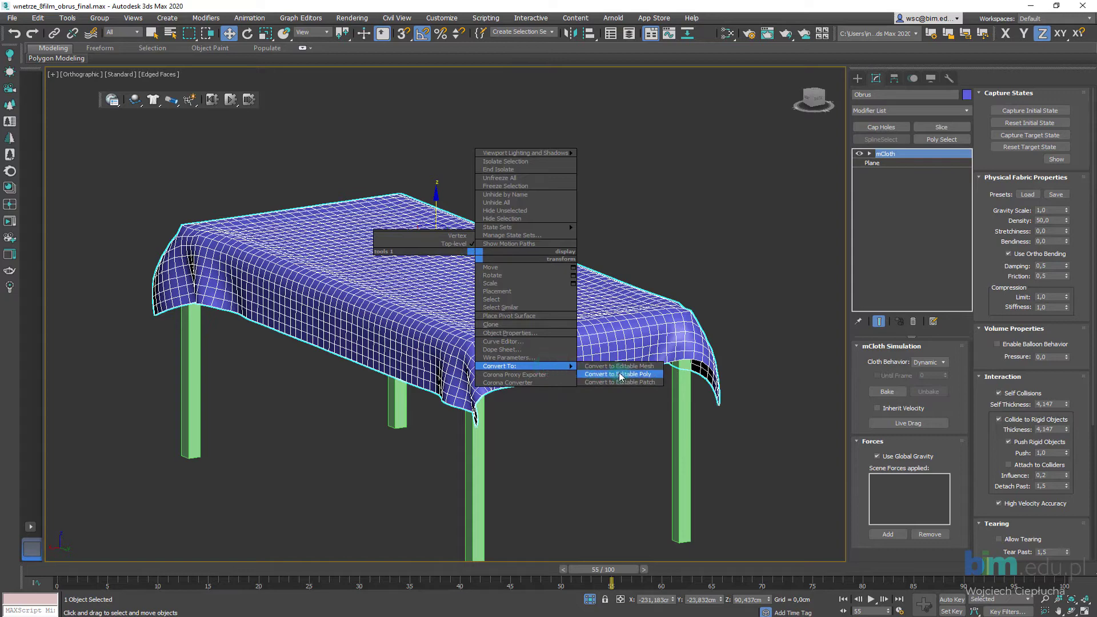
click(619, 374)
click(701, 478)
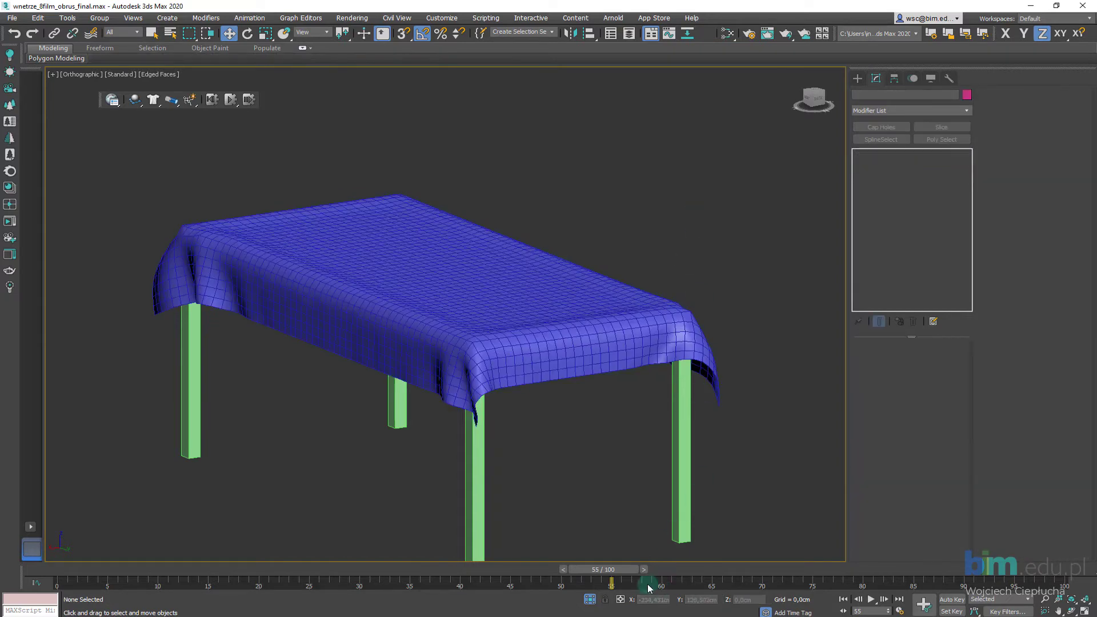
key(Home)
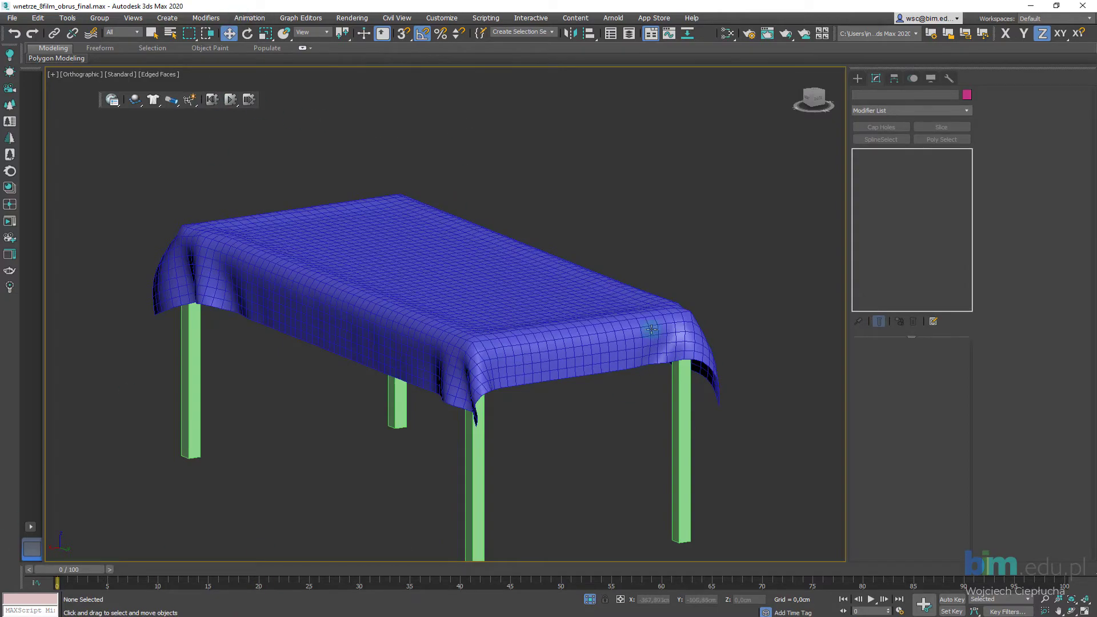
click(454, 286)
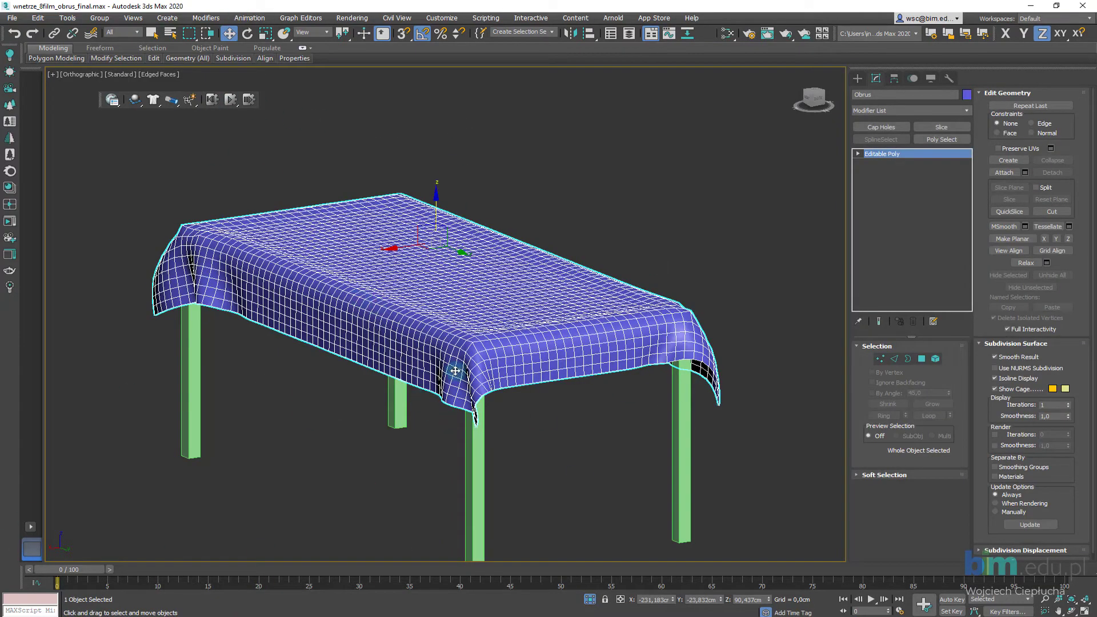
- End isolation to restore the dining room and orbit in on the draped tablecloth
mouse_move(404, 311)
alt+middle_down()
mouse_move(466, 319)
mouse_move(495, 308)
mouse_move(587, 338)
mouse_move(460, 345)
mouse_move(485, 361)
alt+middle_up()
click(590, 600)
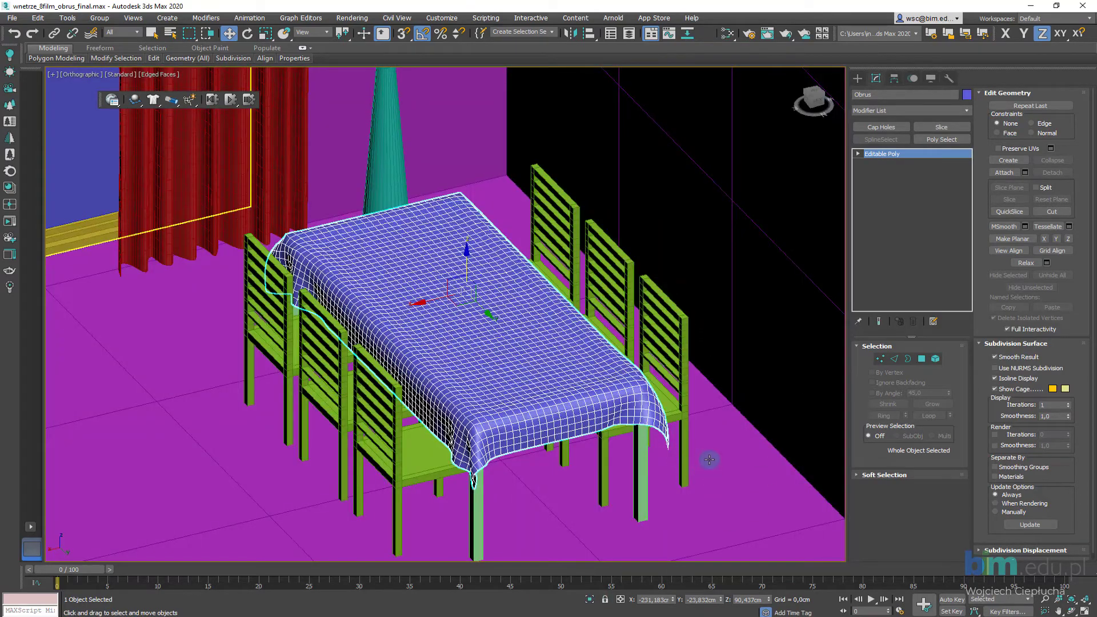
alt+middle_drag(705, 455, 503, 400)
scroll(448, 318, up, 5)
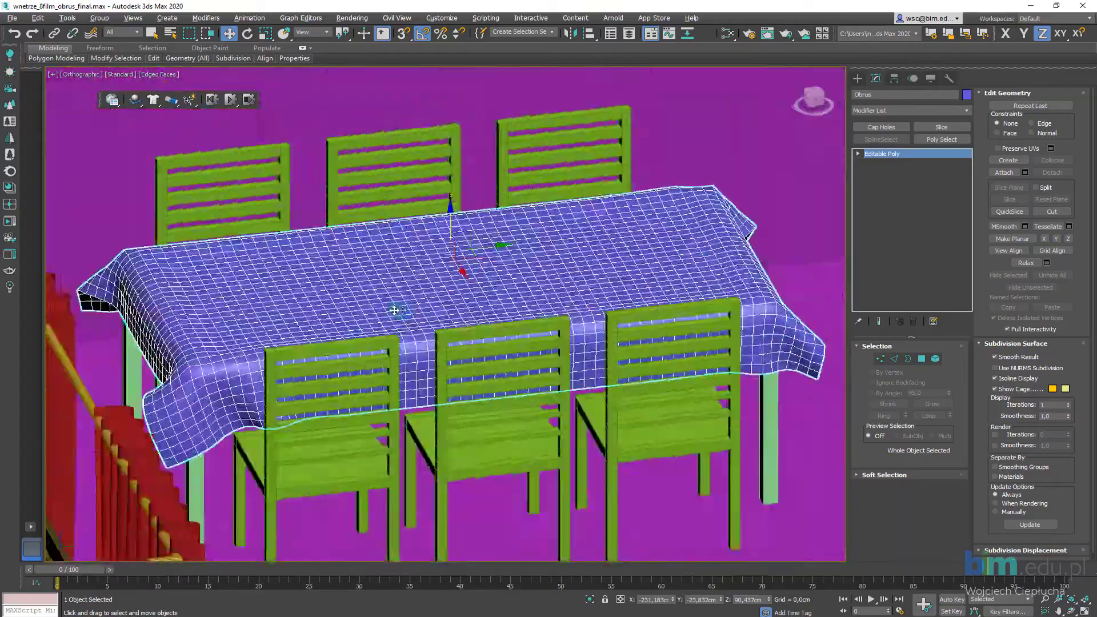
mouse_move(448, 319)
alt+middle_down()
mouse_move(497, 368)
mouse_move(455, 358)
mouse_move(467, 355)
mouse_move(434, 331)
mouse_move(458, 324)
mouse_move(440, 314)
mouse_move(484, 295)
alt+middle_up()
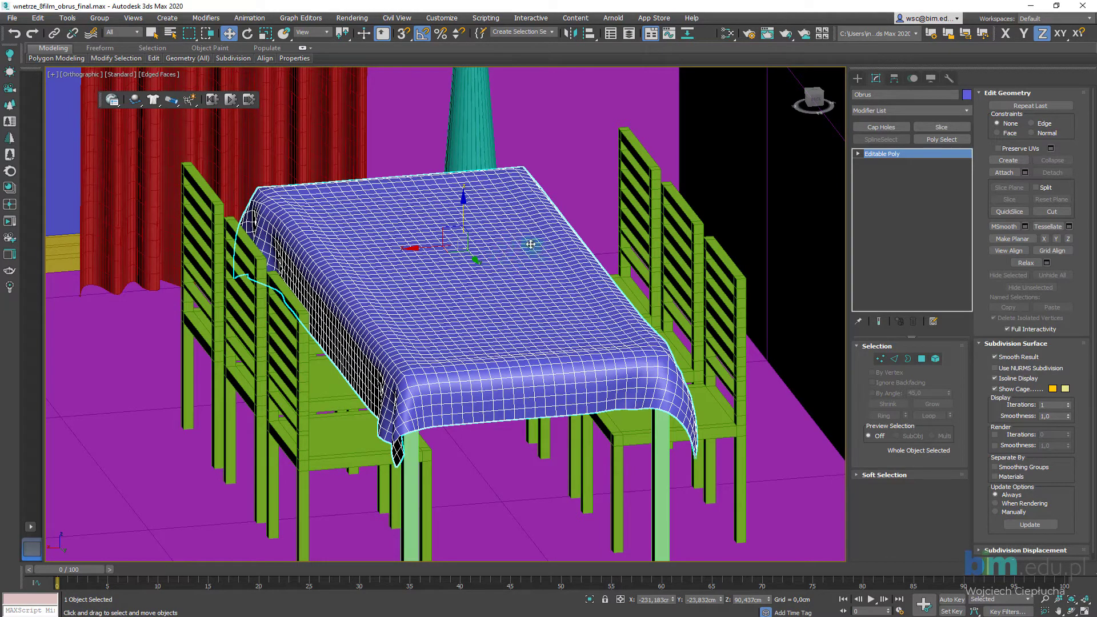
- Pan and zoom to frame the whole table, chairs and vase under the tablecloth
middle_drag(411, 228, 432, 243)
middle_drag(342, 337, 395, 336)
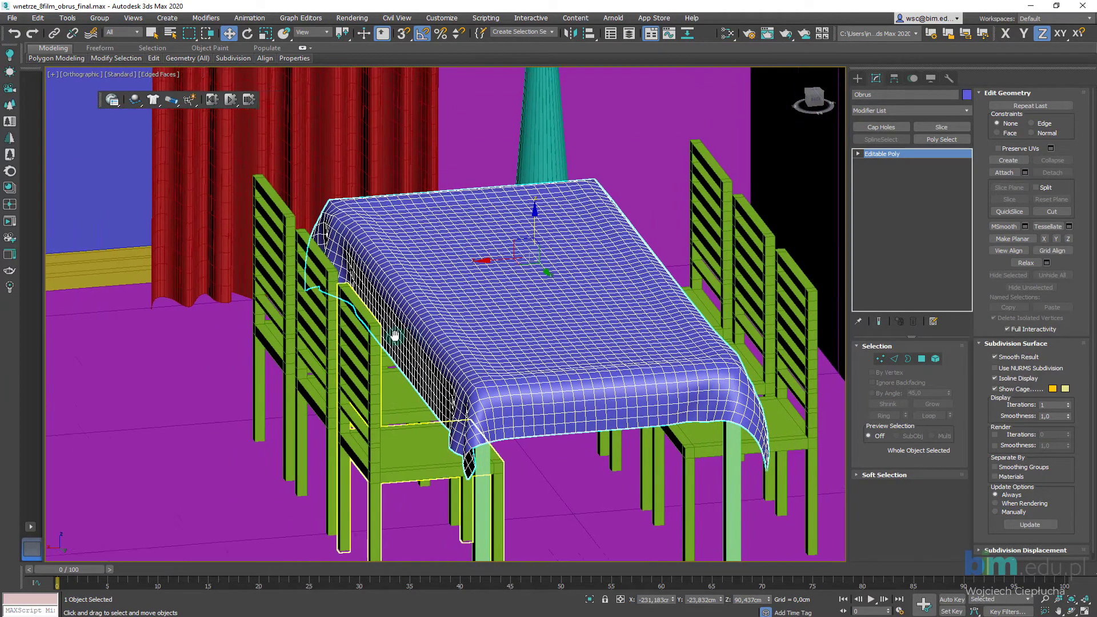
scroll(395, 336, down, 3)
scroll(502, 338, down, 2)
scroll(380, 314, up, 2)
scroll(661, 360, up, 5)
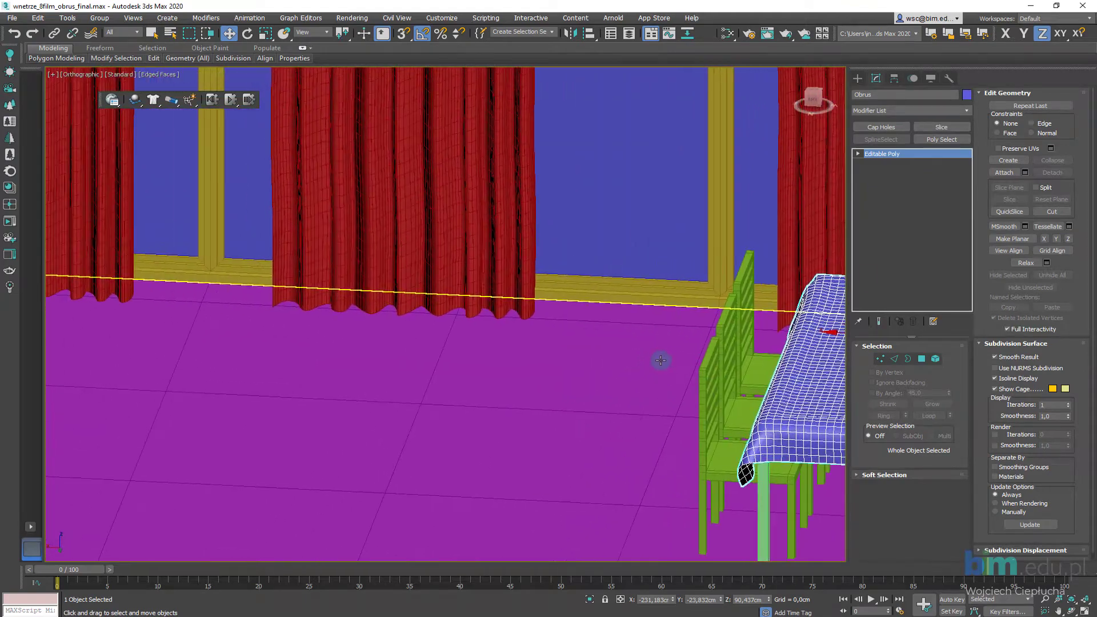
scroll(625, 355, down, 2)
scroll(446, 347, up, 2)
scroll(417, 345, up, 1)
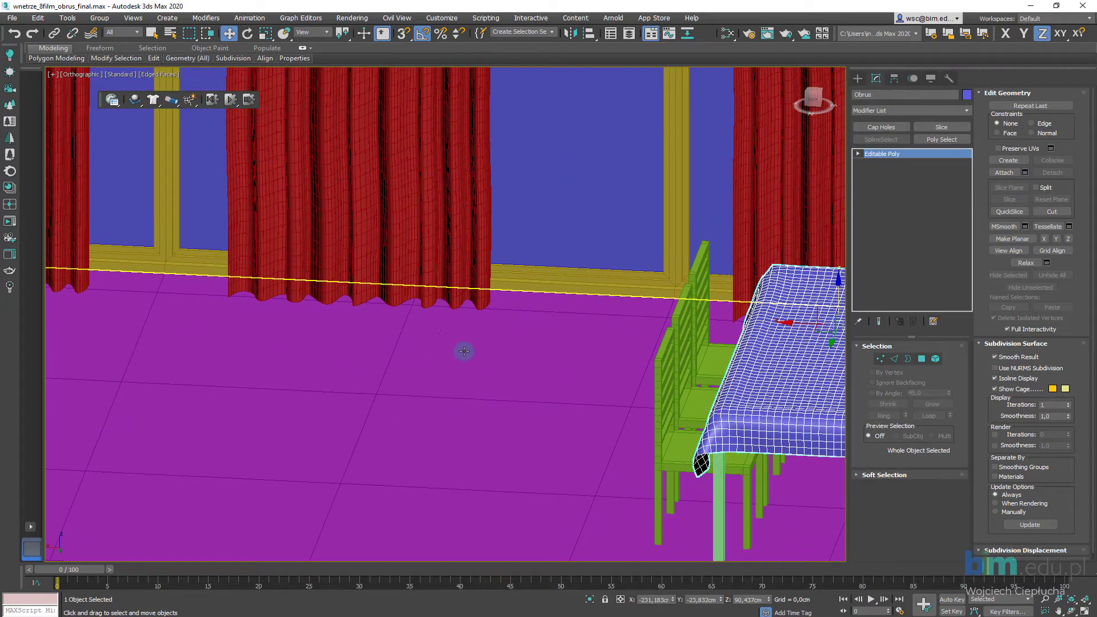
scroll(698, 461, down, 2)
mouse_move(698, 461)
middle_down()
mouse_move(468, 399)
mouse_move(441, 466)
mouse_move(368, 355)
mouse_move(232, 326)
middle_up()
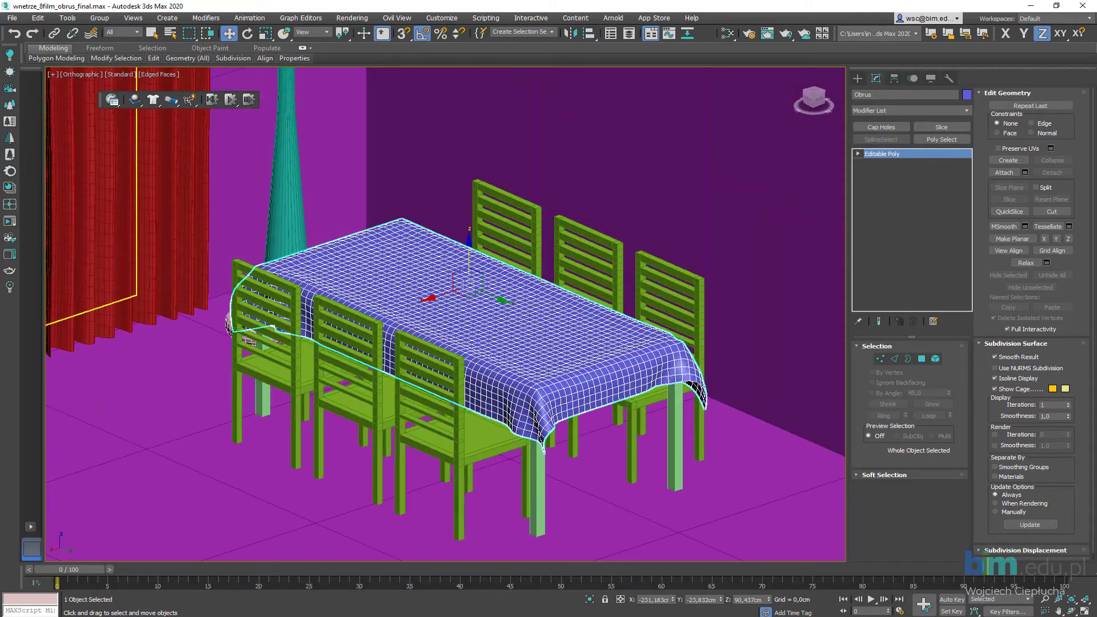